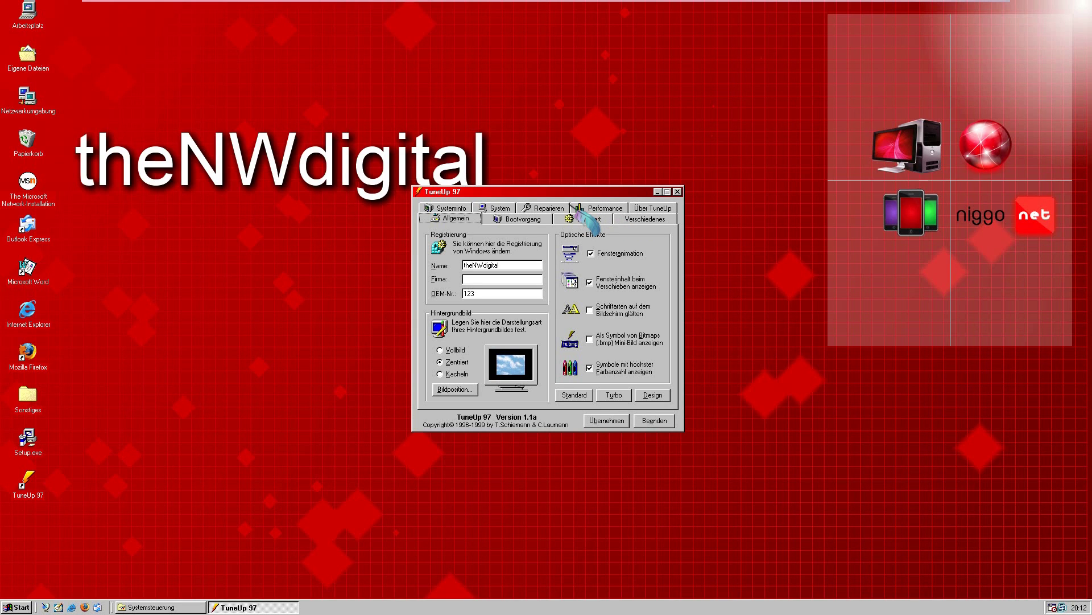
- Minimize the Systemsteuerung window in Windows 98 and switch to TuneUp Utilities 2012
key(alt+Tab)
key(alt+Tab)
key(alt+Tab)
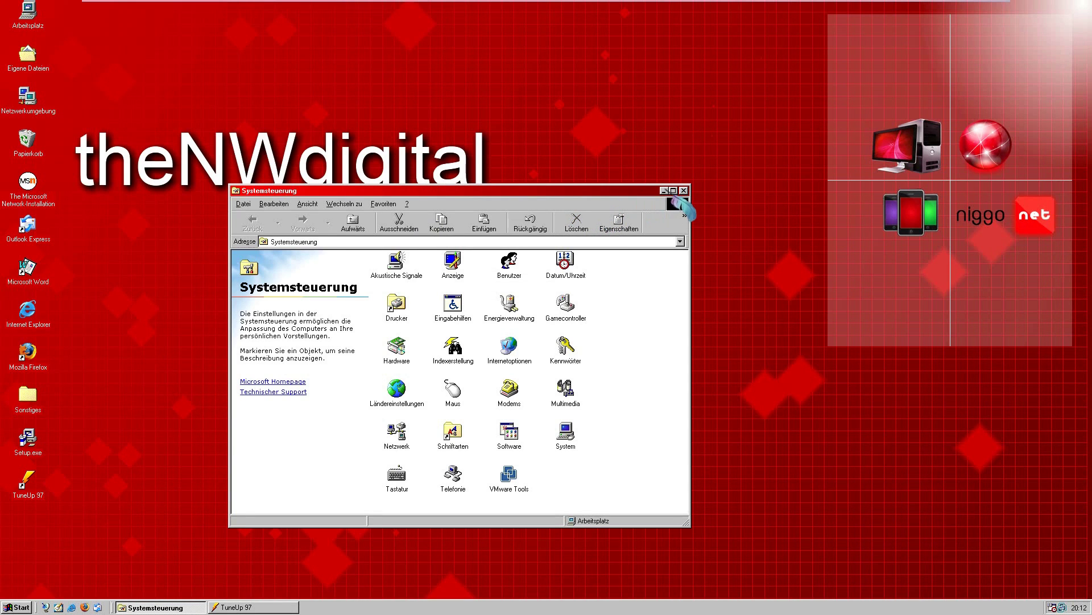
click(664, 191)
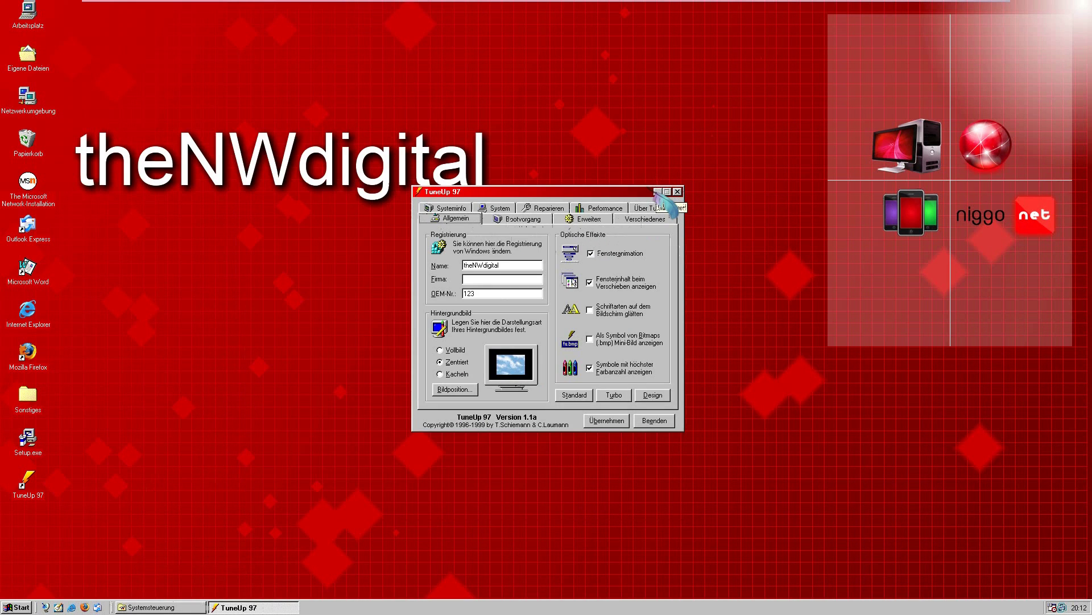
key(alt+Tab)
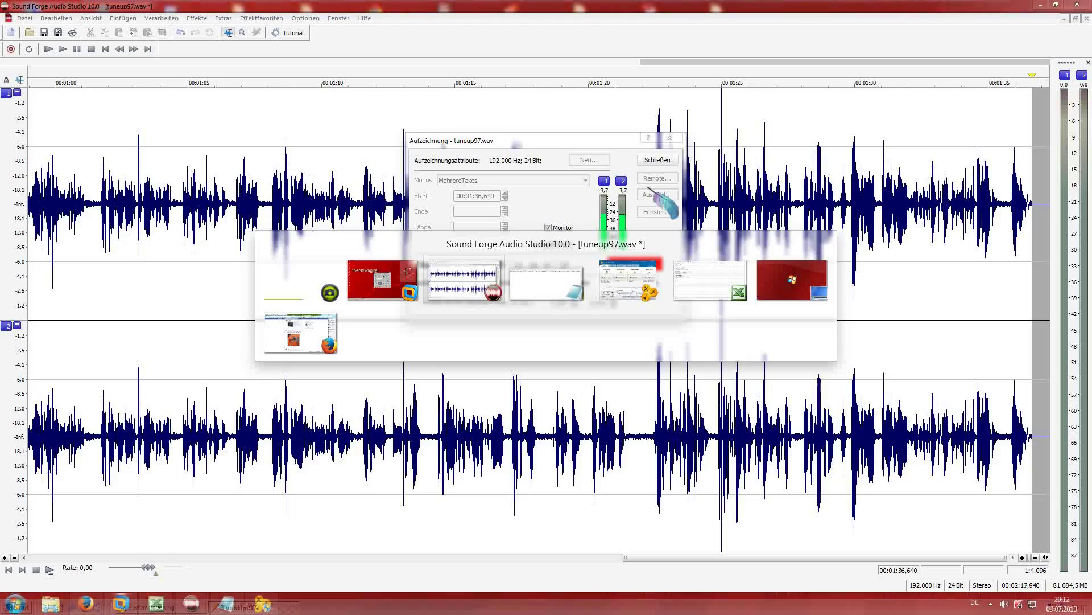
key(alt+Tab)
key(alt+Tab)
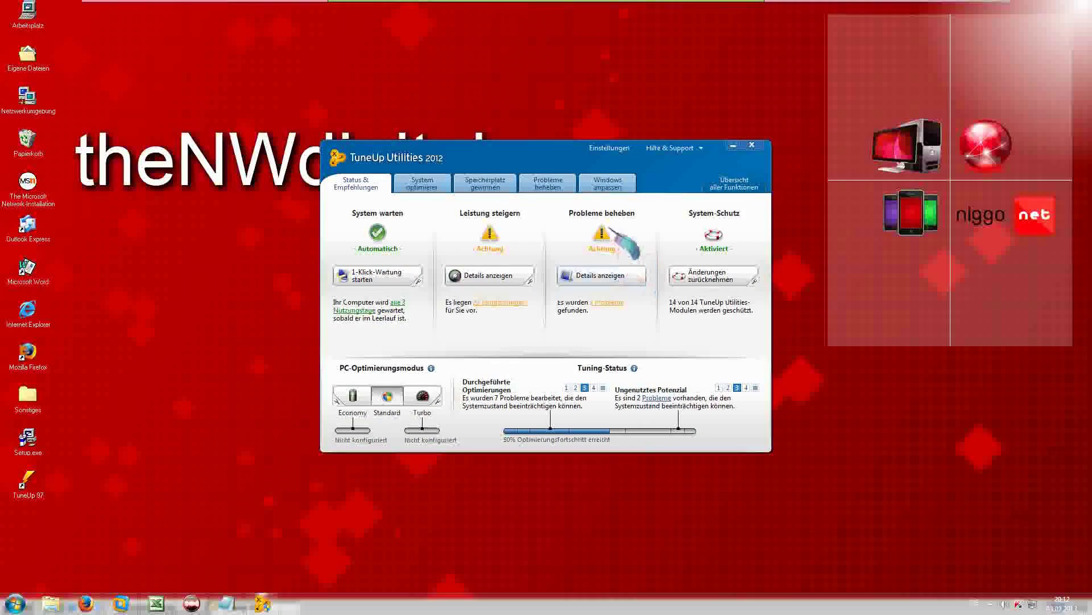
- Look through the TuneUp Utilities 2012 sections for system optimization, disk space, problem fixing, Windows customization and status
click(422, 184)
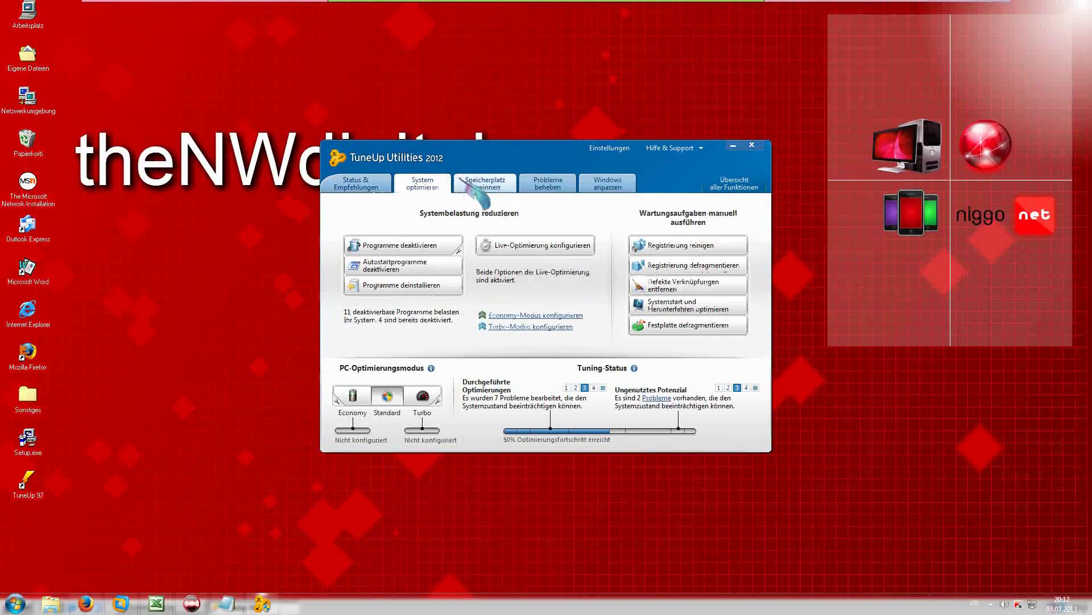
click(462, 180)
click(530, 181)
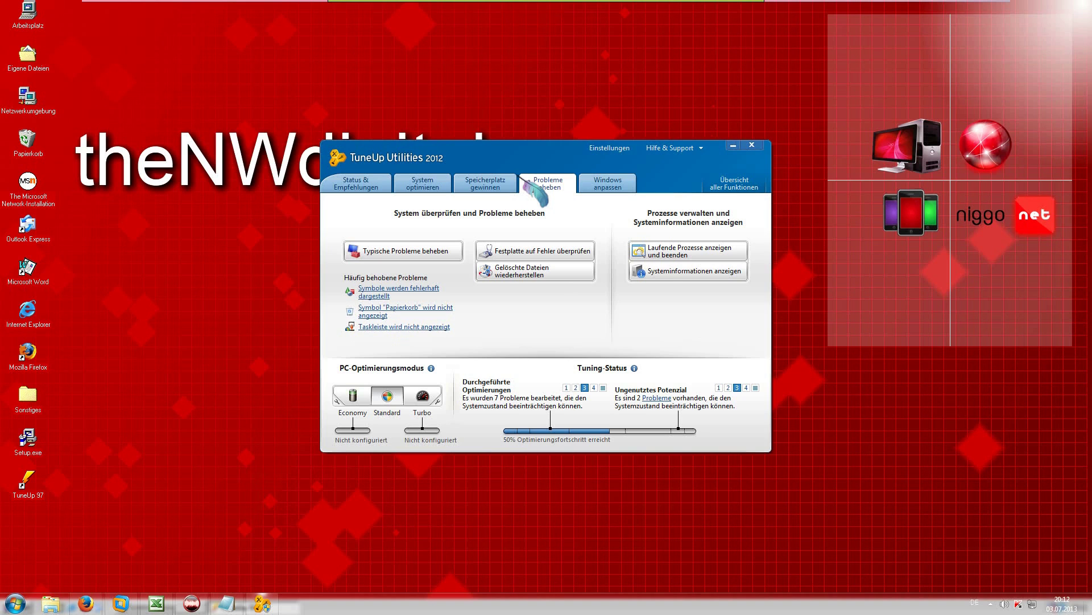
click(607, 180)
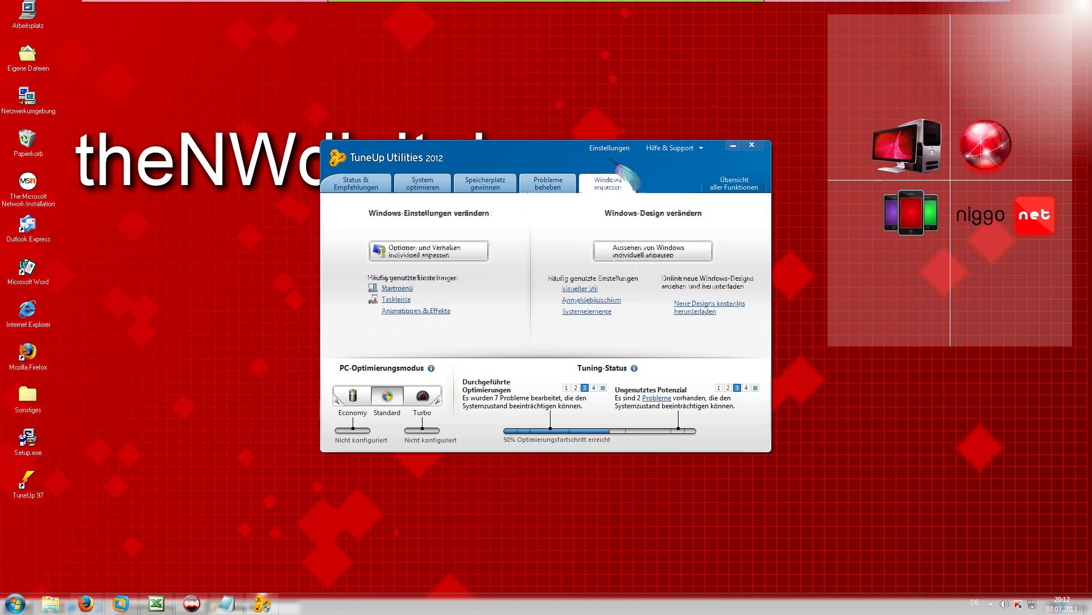
click(499, 182)
click(422, 183)
click(484, 183)
click(402, 182)
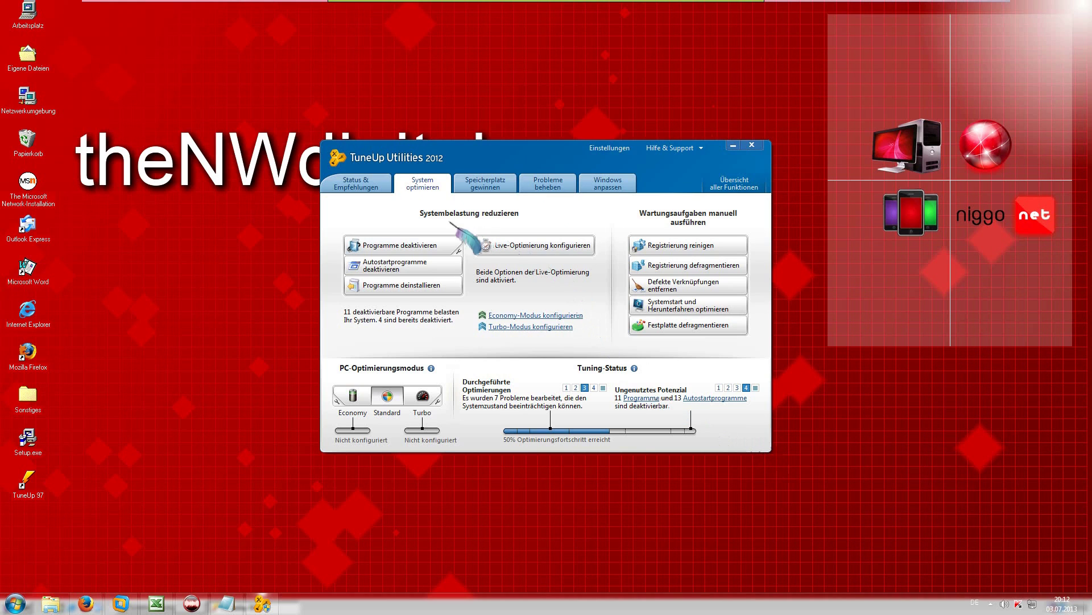
click(349, 187)
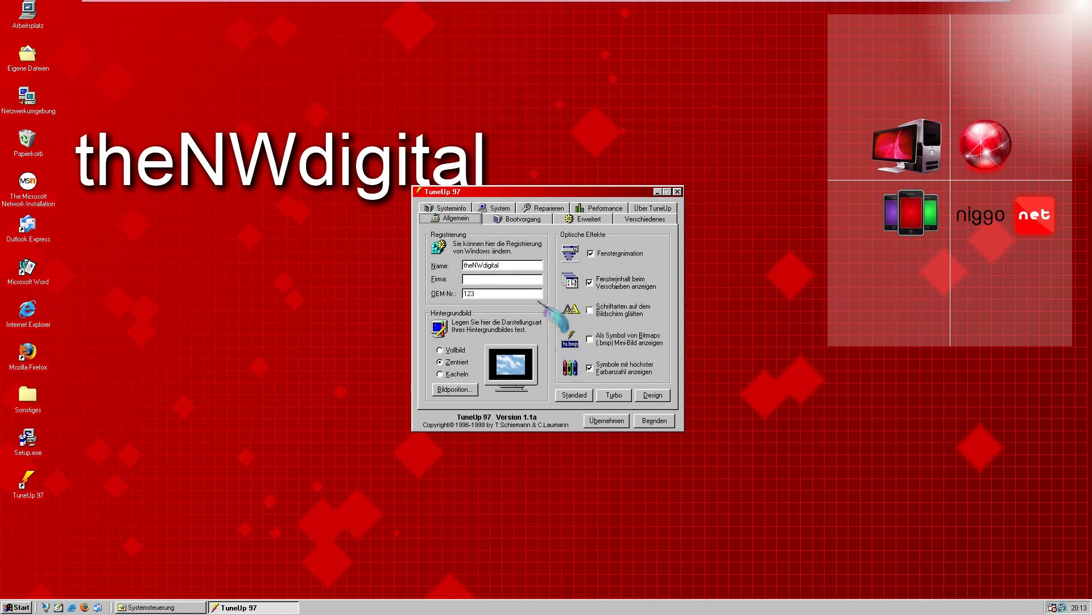
- Minimize and restore the TuneUp 97 window in Windows 98 to observe the window animation
click(590, 282)
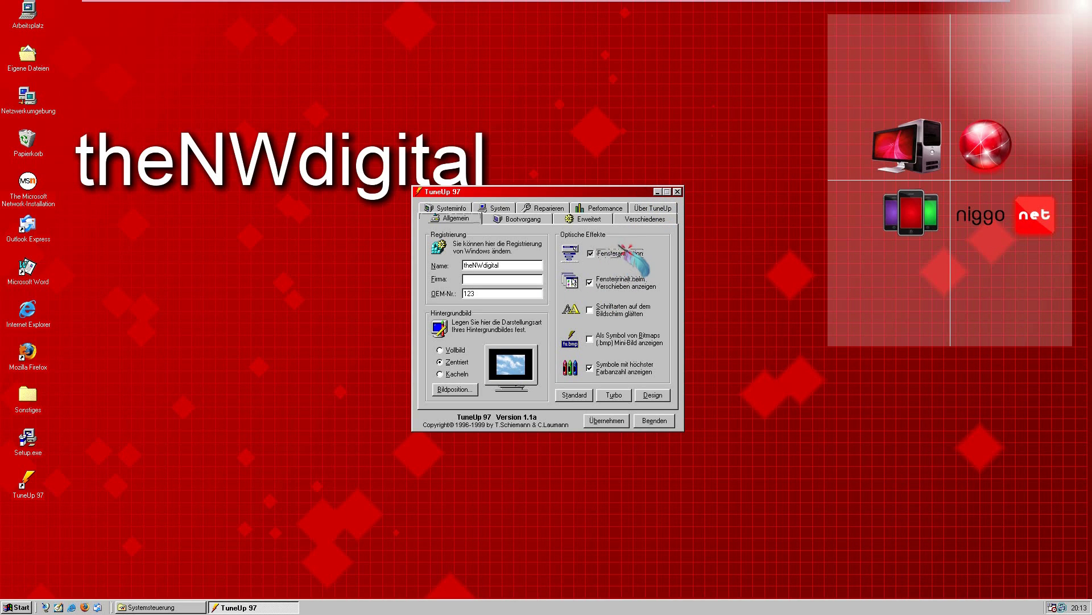
click(618, 253)
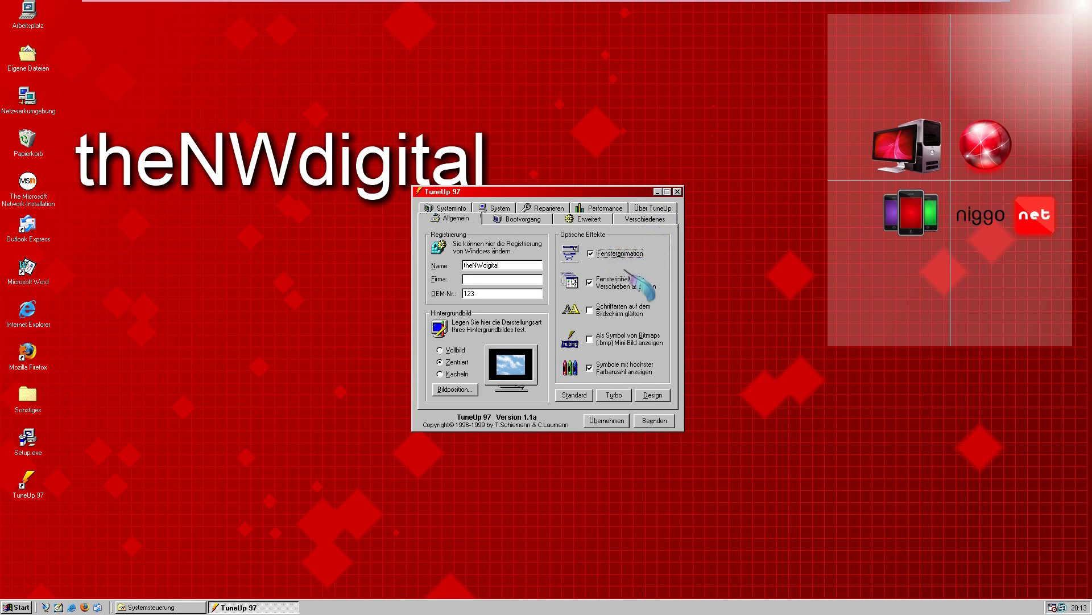
click(658, 192)
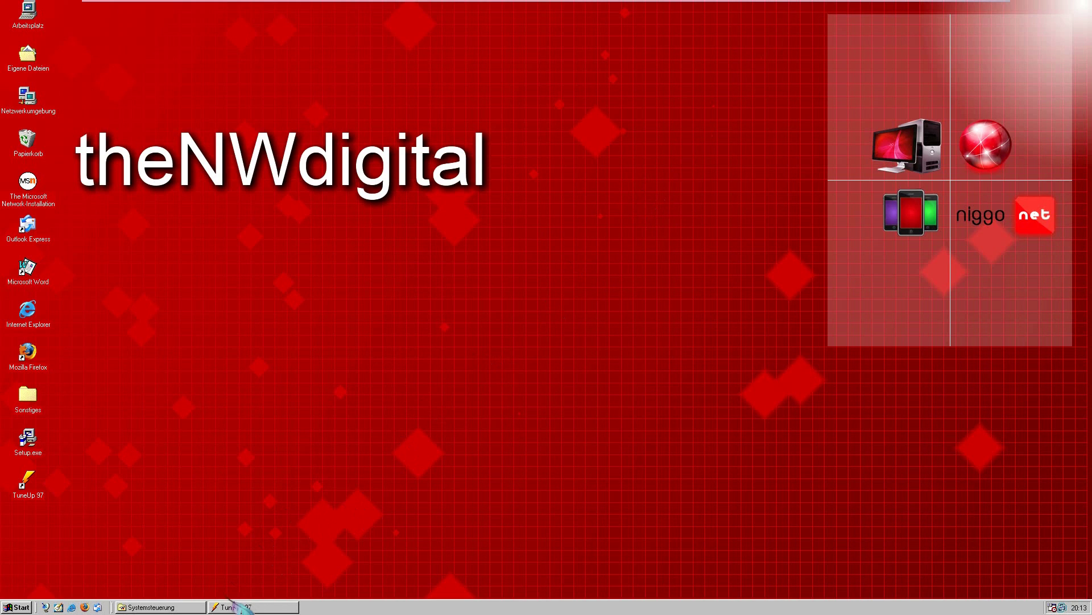
click(234, 607)
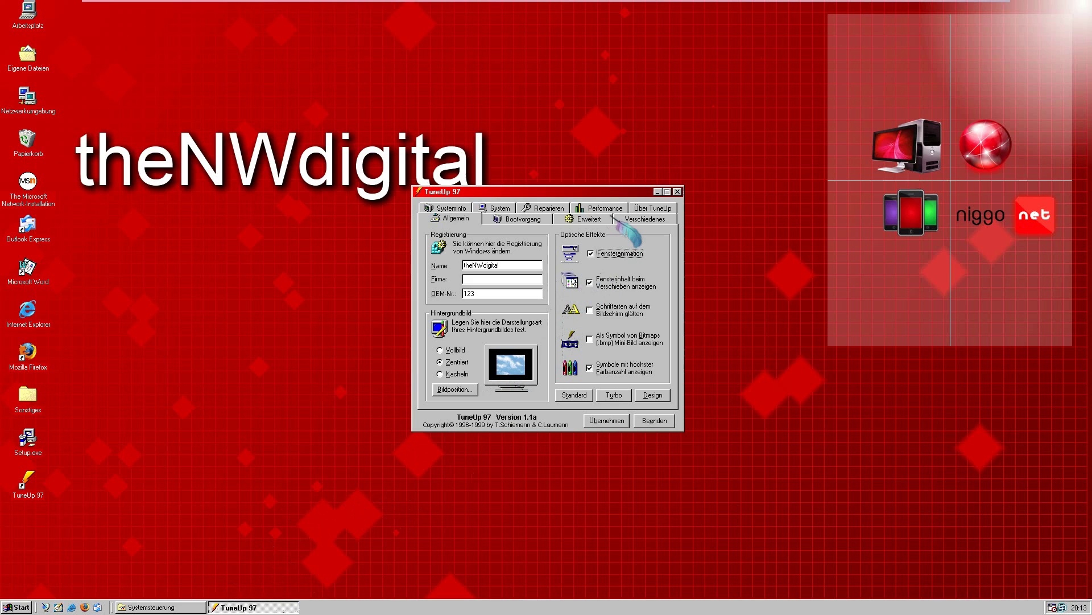
- Turn off Fensteranimation in TuneUp 97 and apply the change without restarting Windows
click(602, 253)
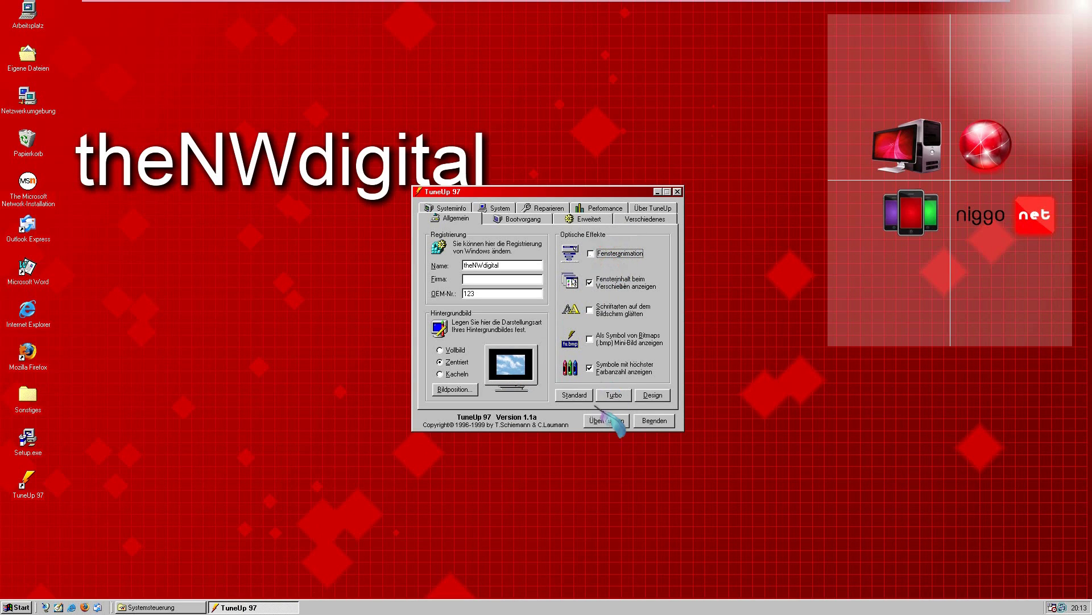
click(606, 420)
click(518, 331)
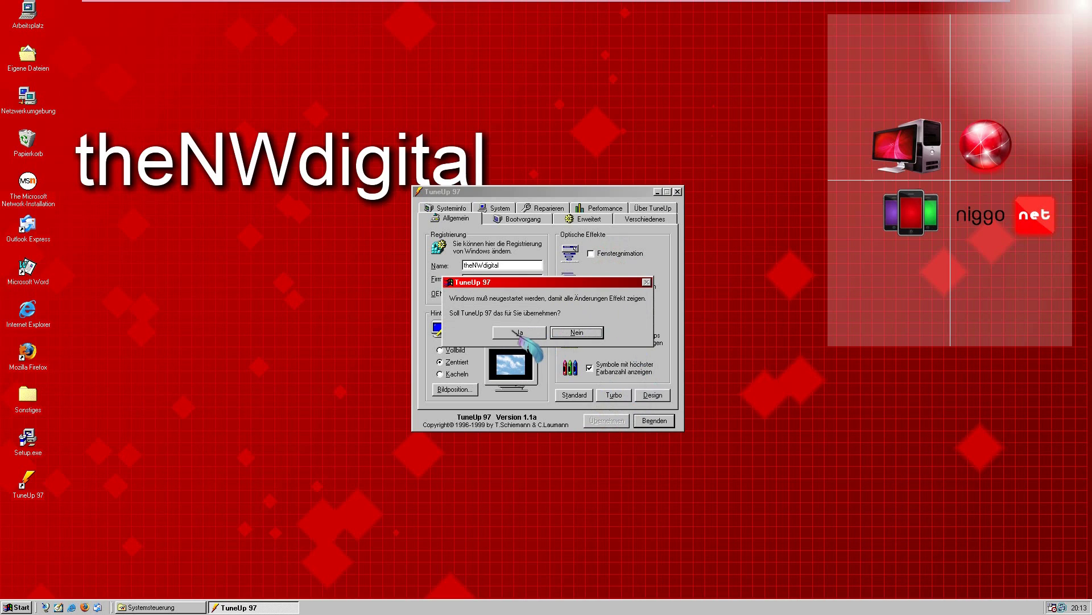
click(572, 332)
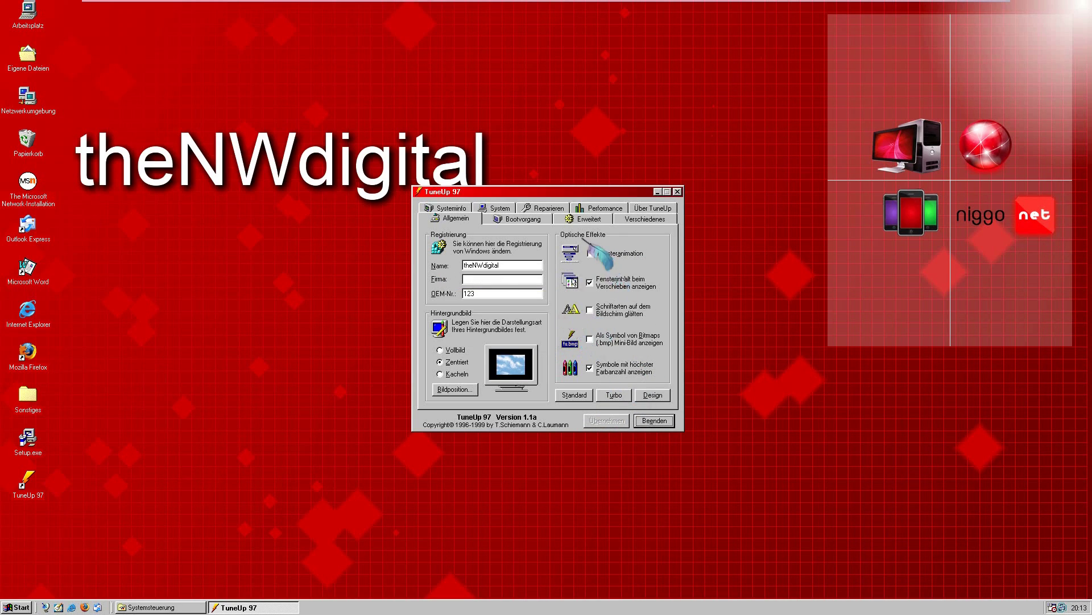
- Compare the registration name and OEM number in TuneUp 97 with the registration shown in the Windows system properties
click(508, 265)
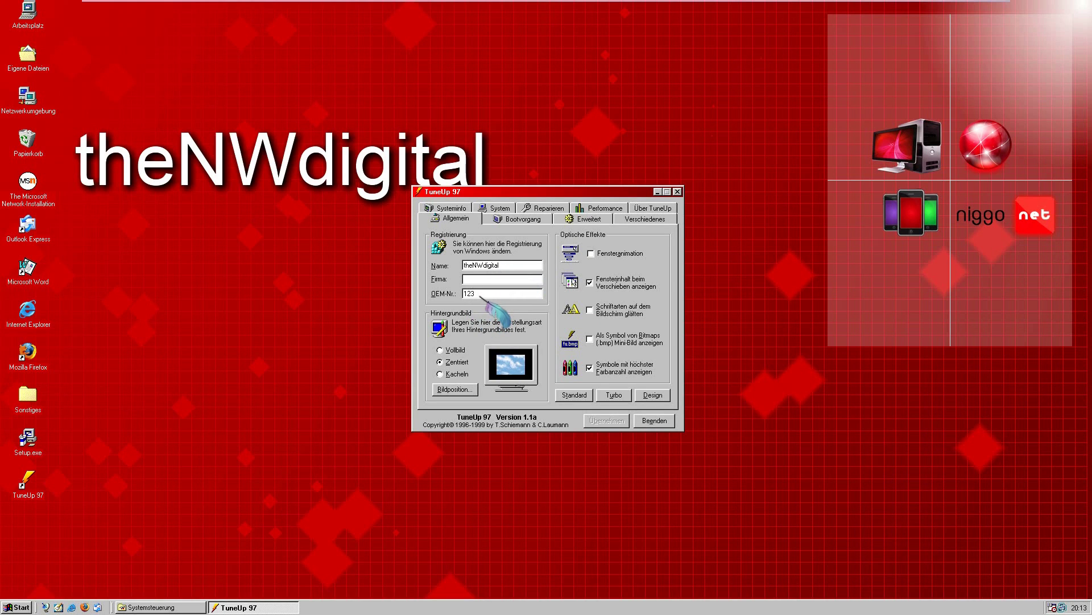
click(476, 293)
click(509, 263)
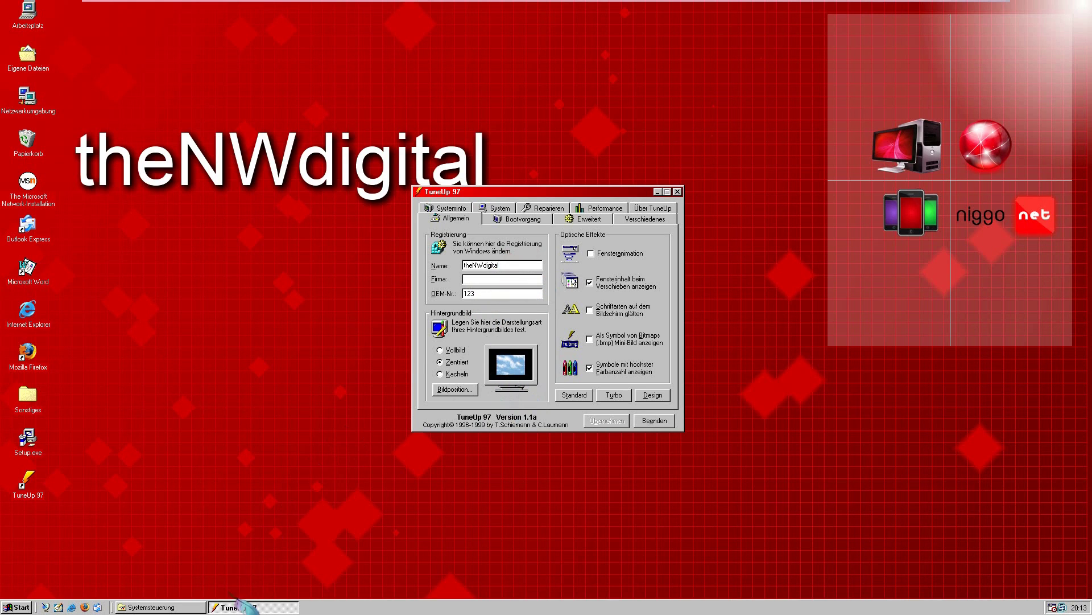
click(180, 604)
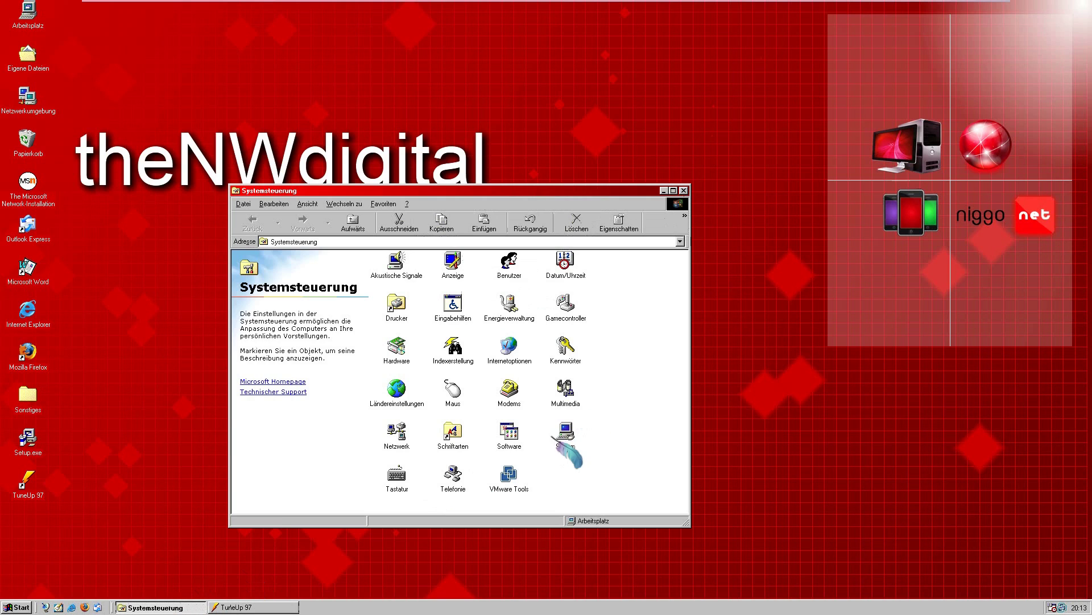
click(557, 437)
double_click(557, 437)
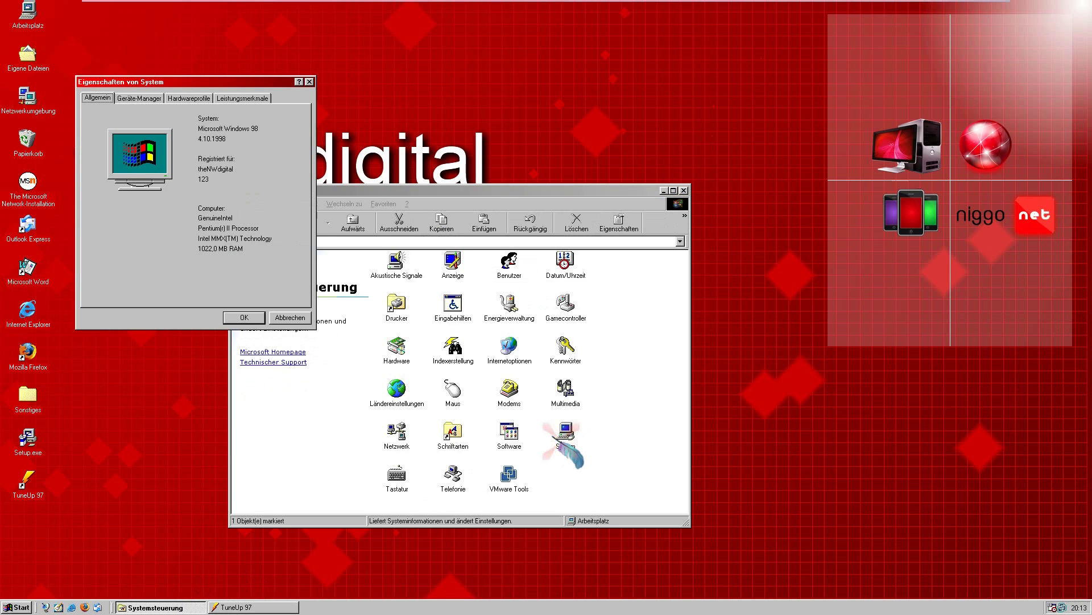
click(664, 190)
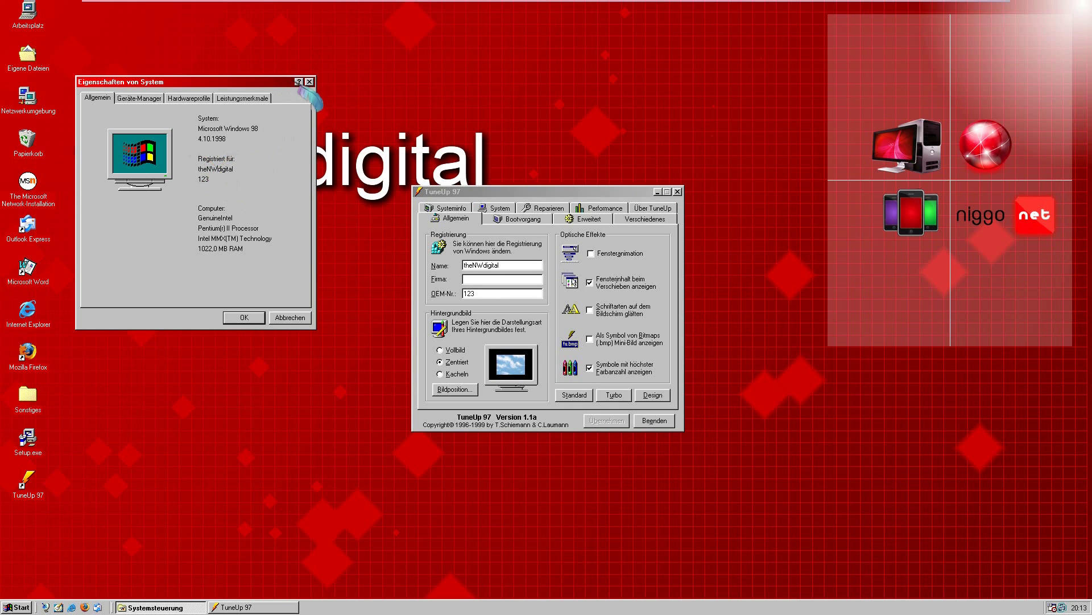
click(290, 317)
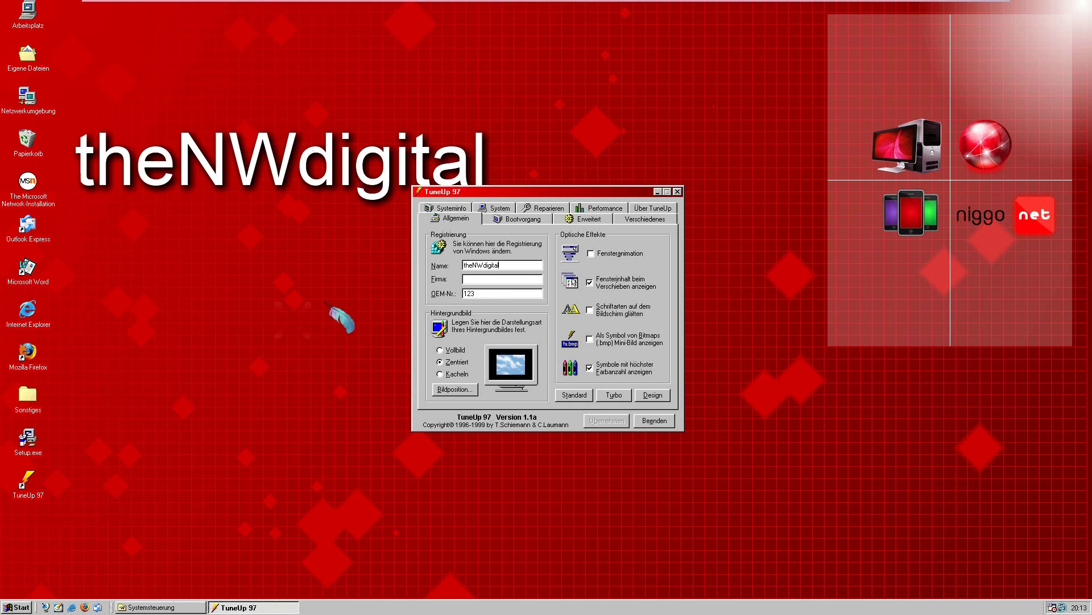
- Enable Fensteranimation, exit TuneUp 97 without saving the changed settings, and start it again
click(596, 252)
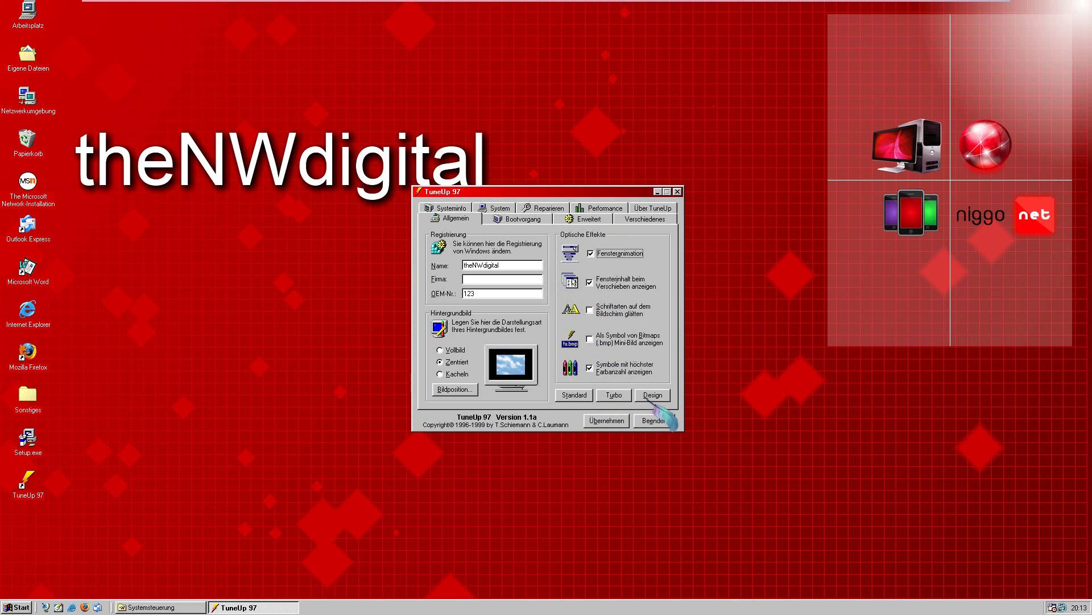
click(653, 420)
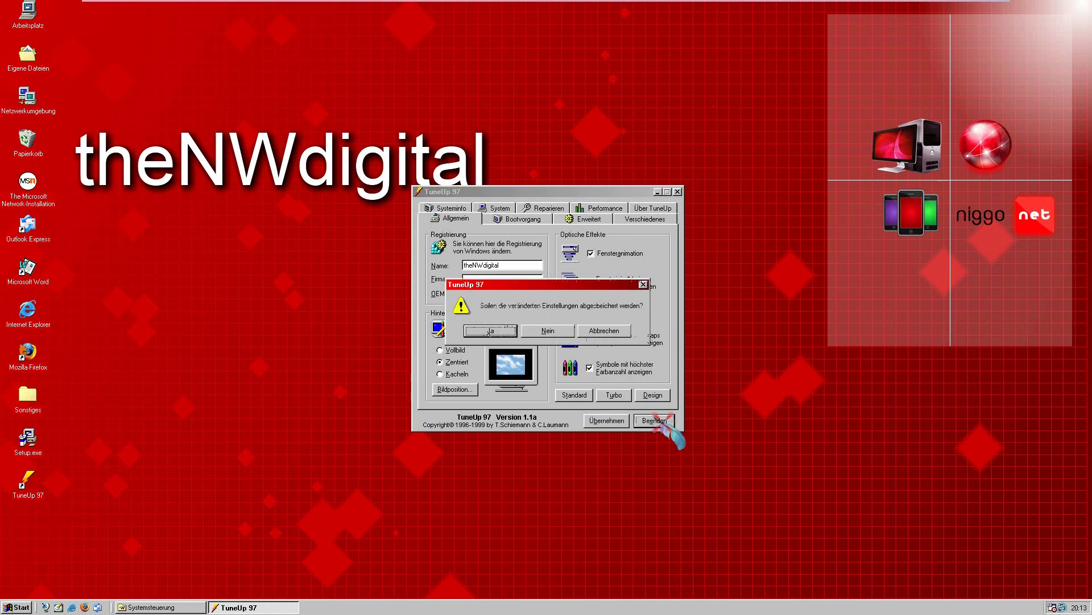
click(527, 329)
double_click(27, 483)
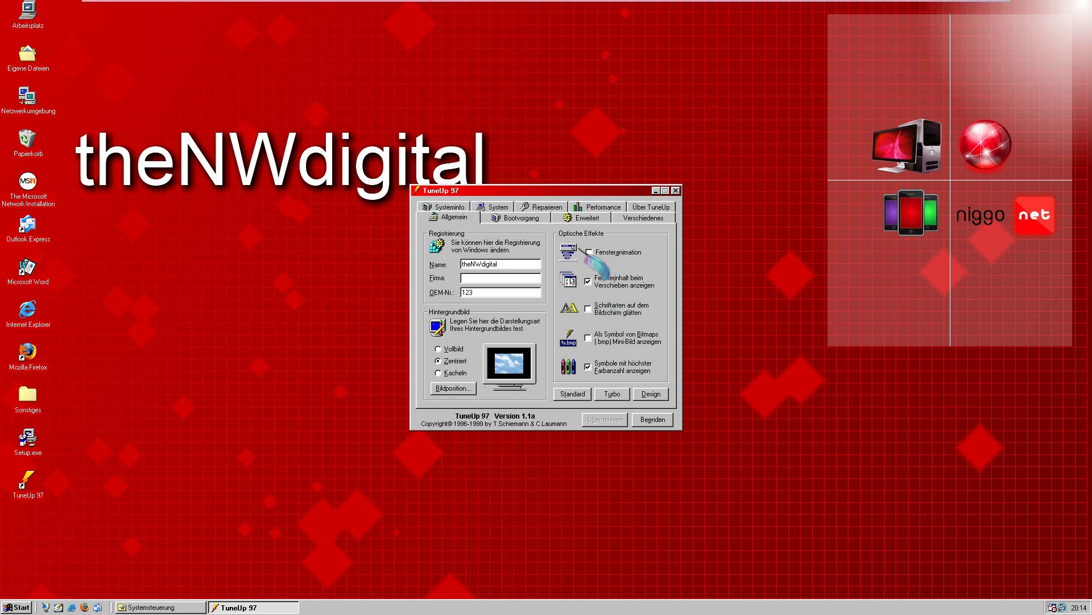
- Minimize and restore TuneUp 97 to check the window effect, and apply Fensteranimation as enabled
click(605, 419)
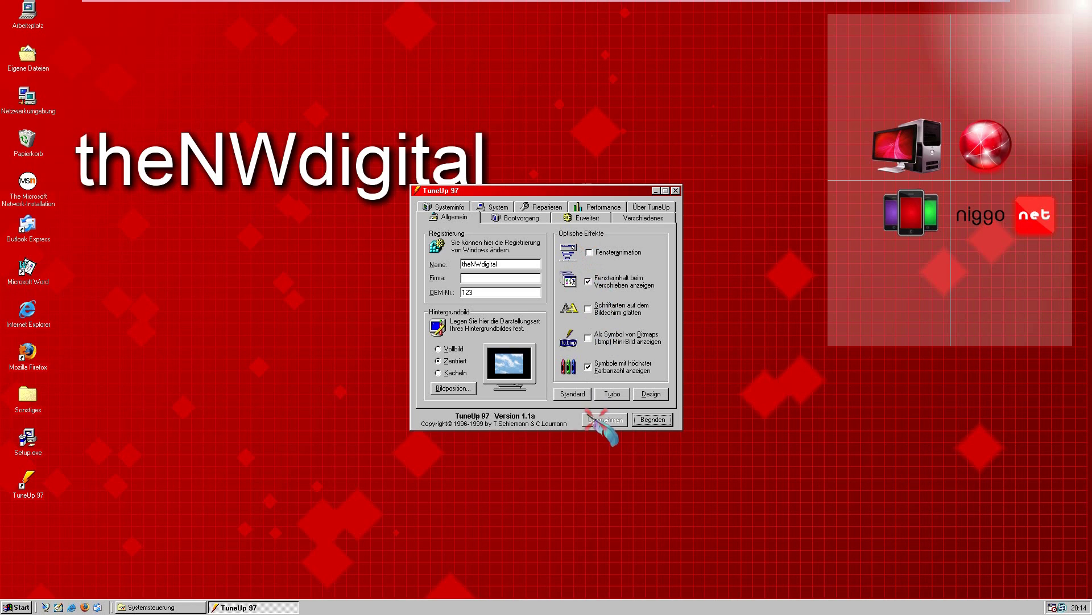
click(676, 190)
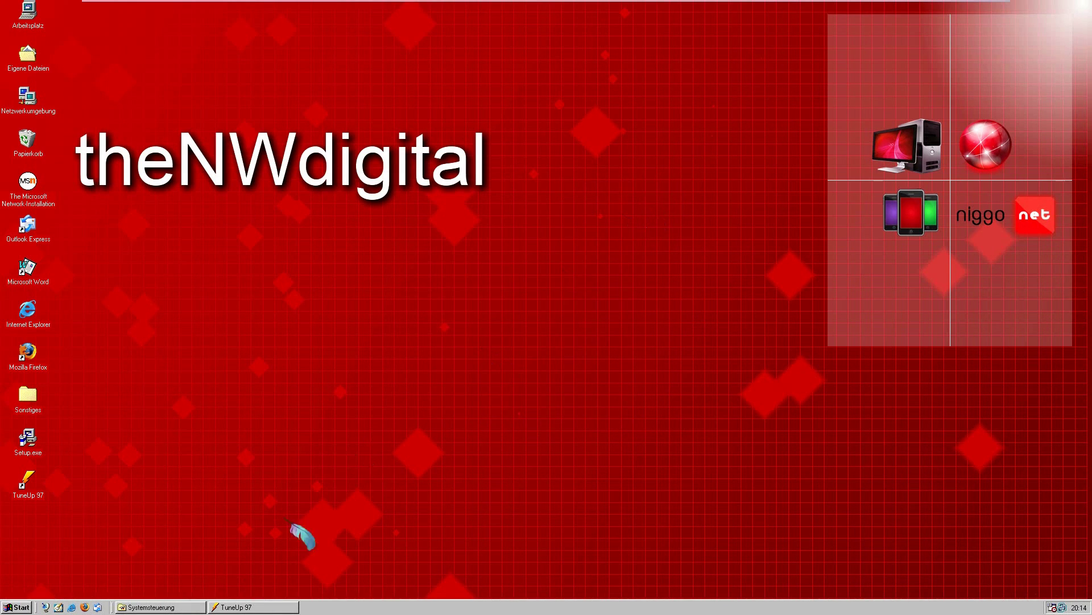
click(246, 608)
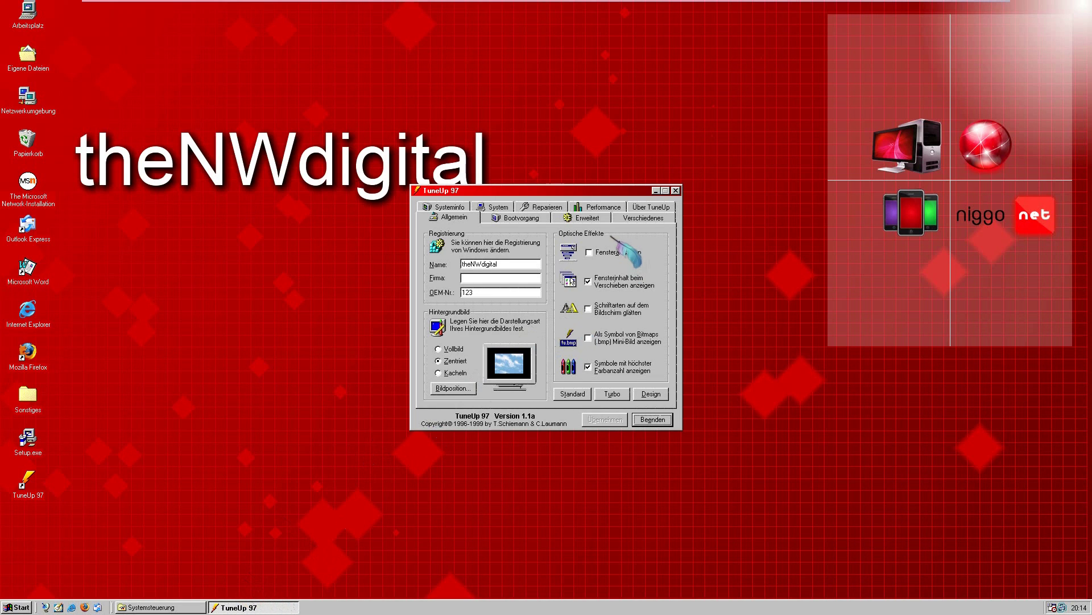
click(595, 422)
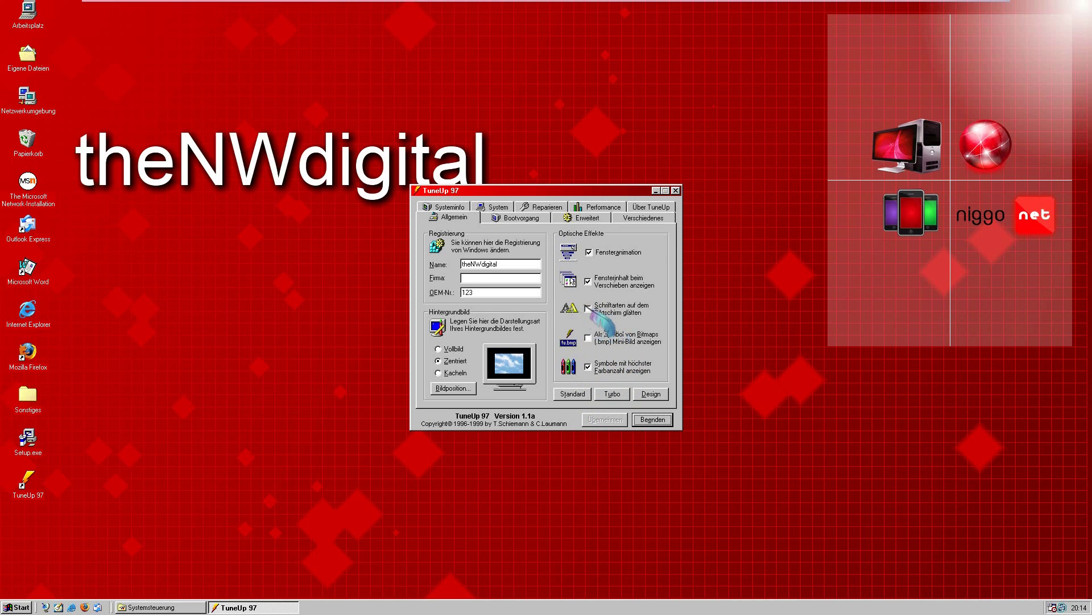
- Turn on font smoothing on the screen and apply it, and switch it off again and apply
click(588, 309)
click(604, 420)
click(589, 309)
click(604, 420)
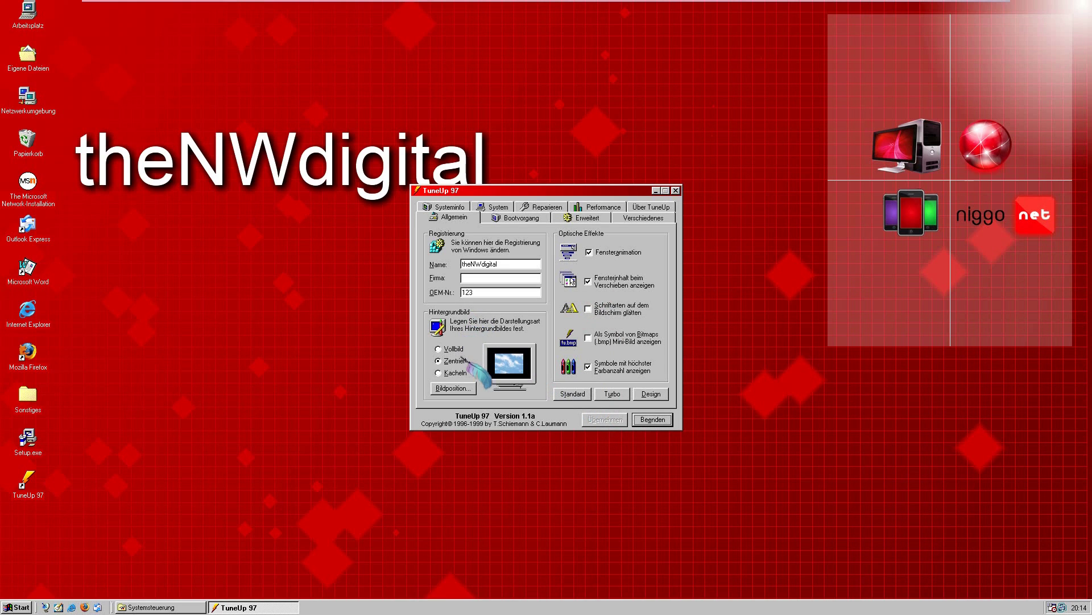
- Try the Vollbild and Kacheln background picture modes and return the selection to Zentriert
click(443, 350)
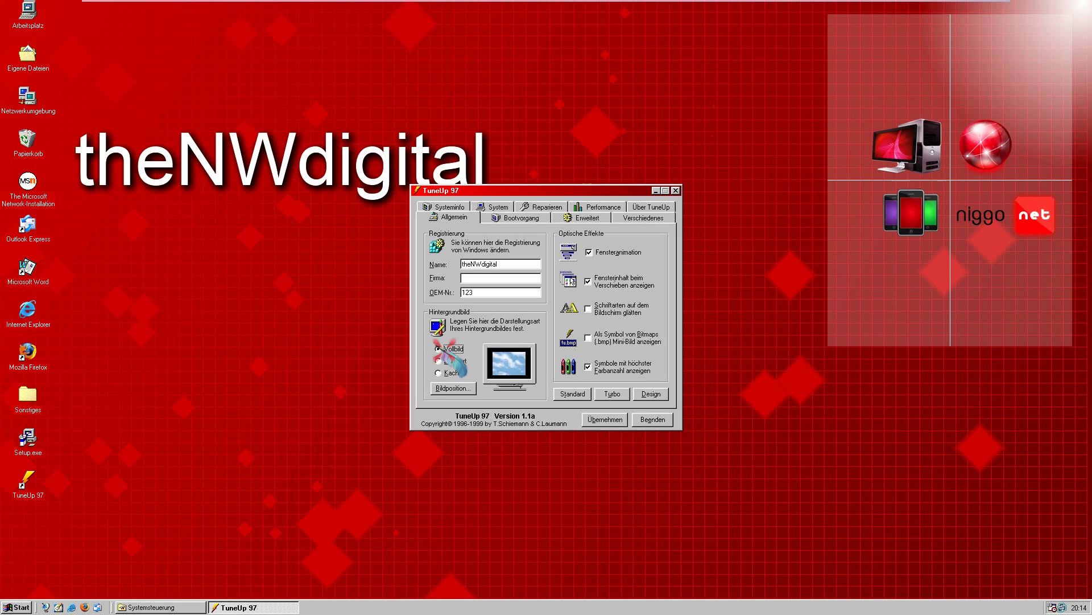
click(439, 373)
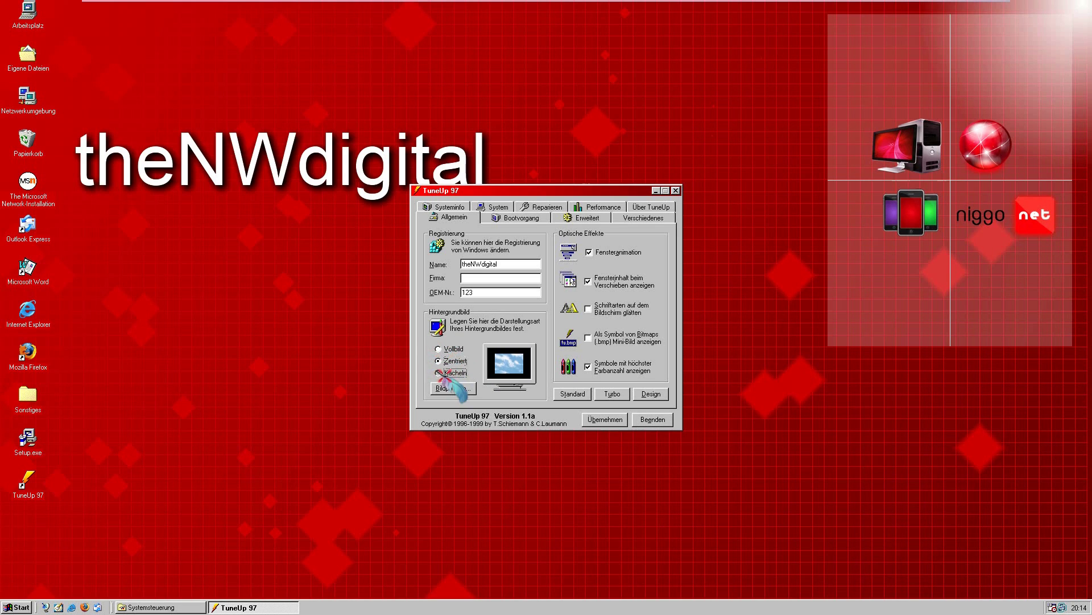
click(455, 361)
click(454, 350)
click(455, 360)
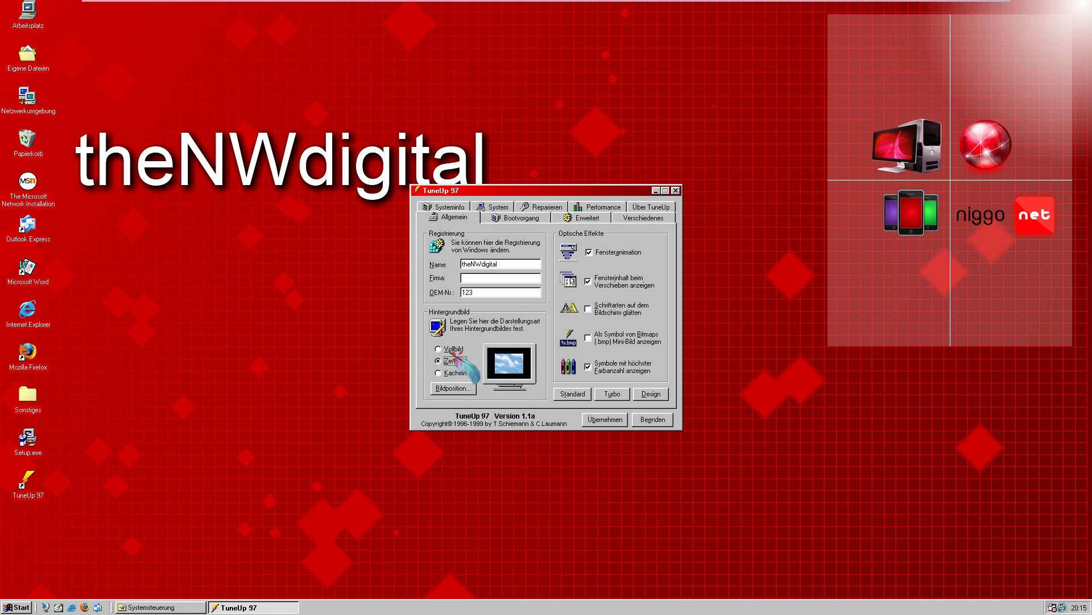
click(454, 348)
click(455, 361)
- Try the Strecken display mode for the wallpaper in the Windows display properties and cancel the dialog
right_click(788, 347)
click(799, 447)
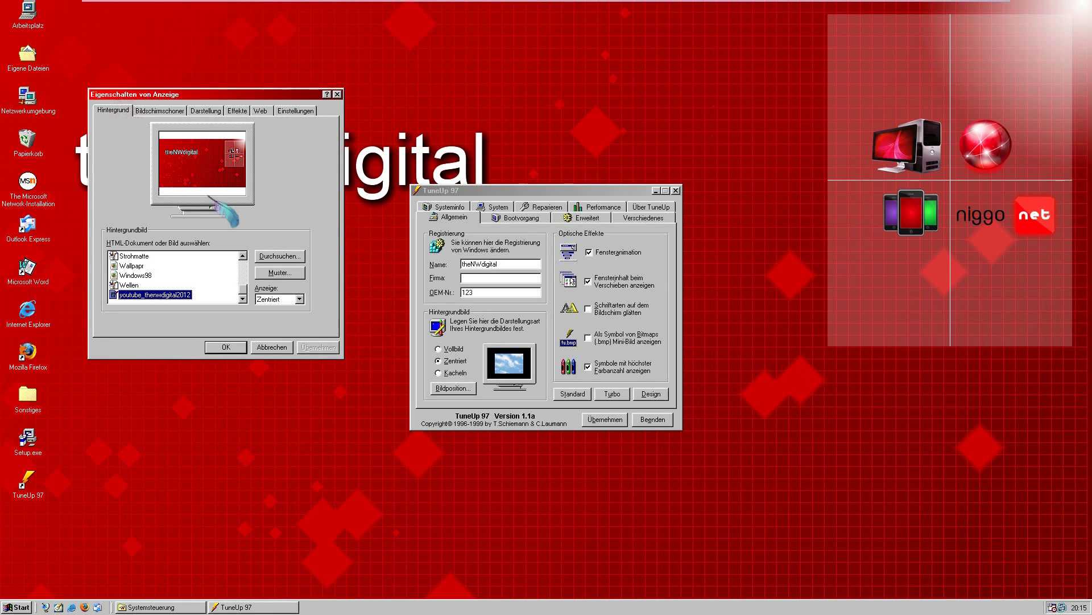
click(283, 299)
click(273, 324)
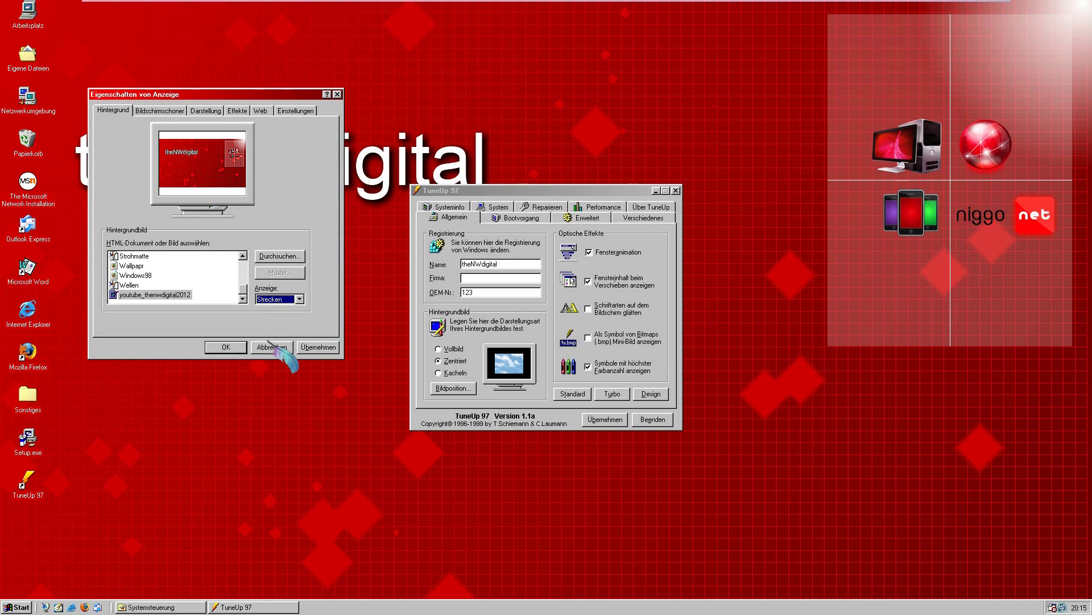
click(271, 345)
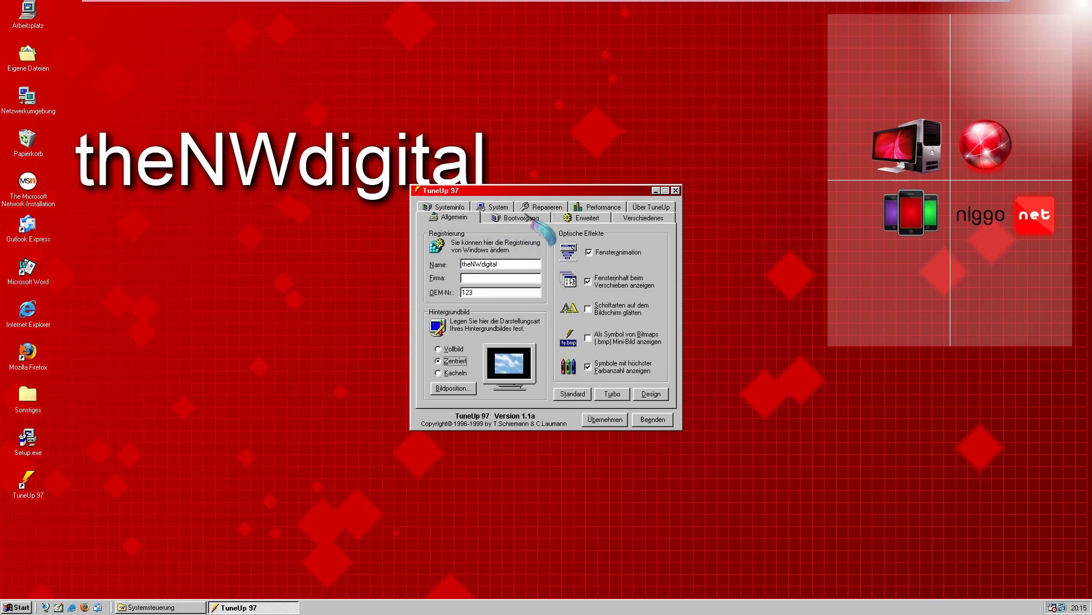
- Look through the Bootvorgang settings, including the picture chooser for the shutdown screen and the operating system choices
click(534, 224)
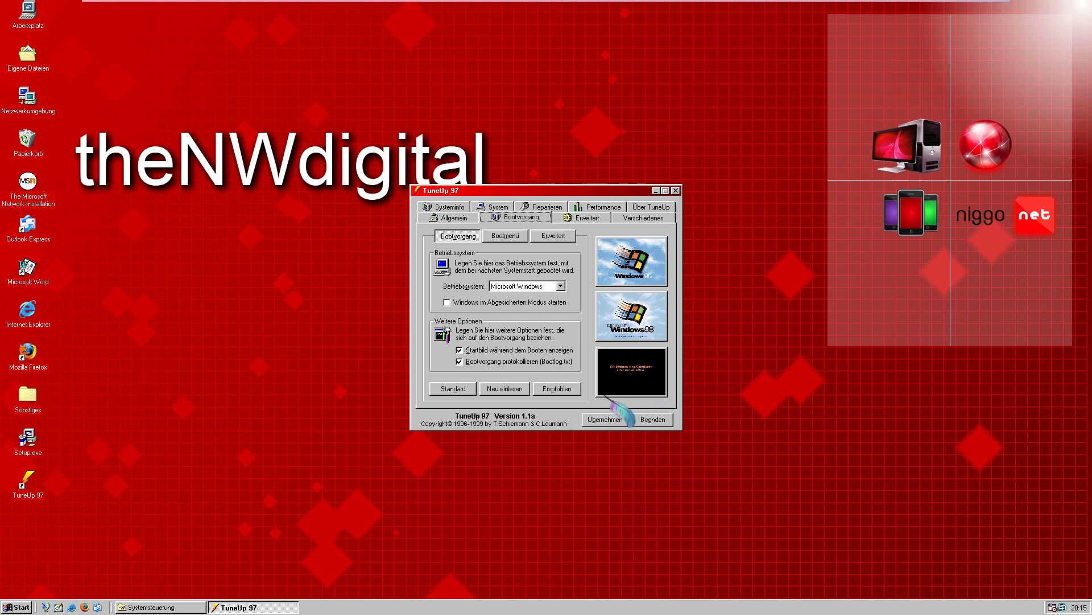
click(625, 359)
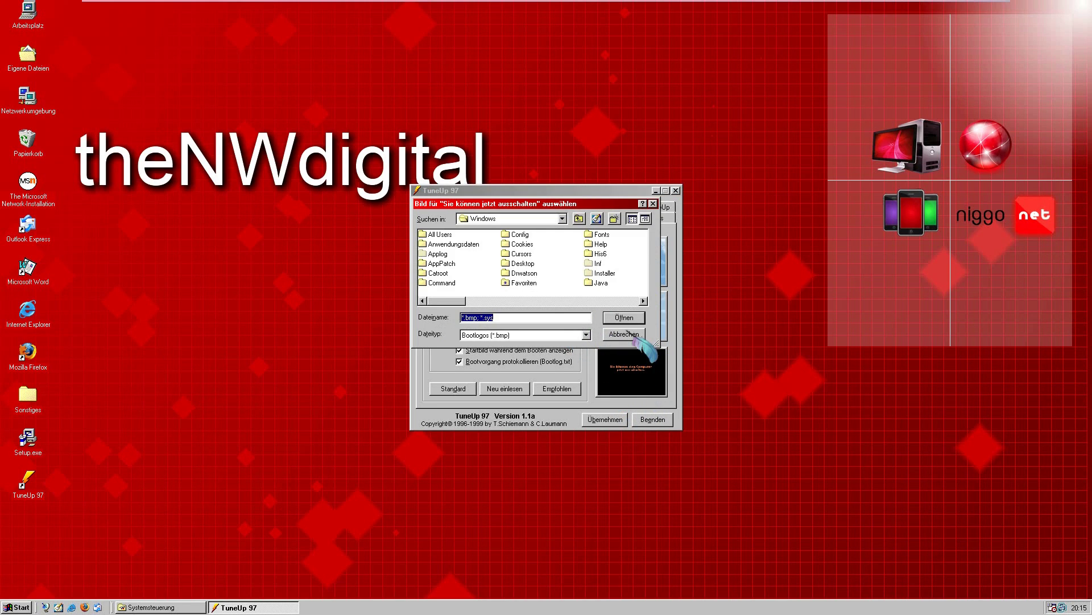
click(625, 333)
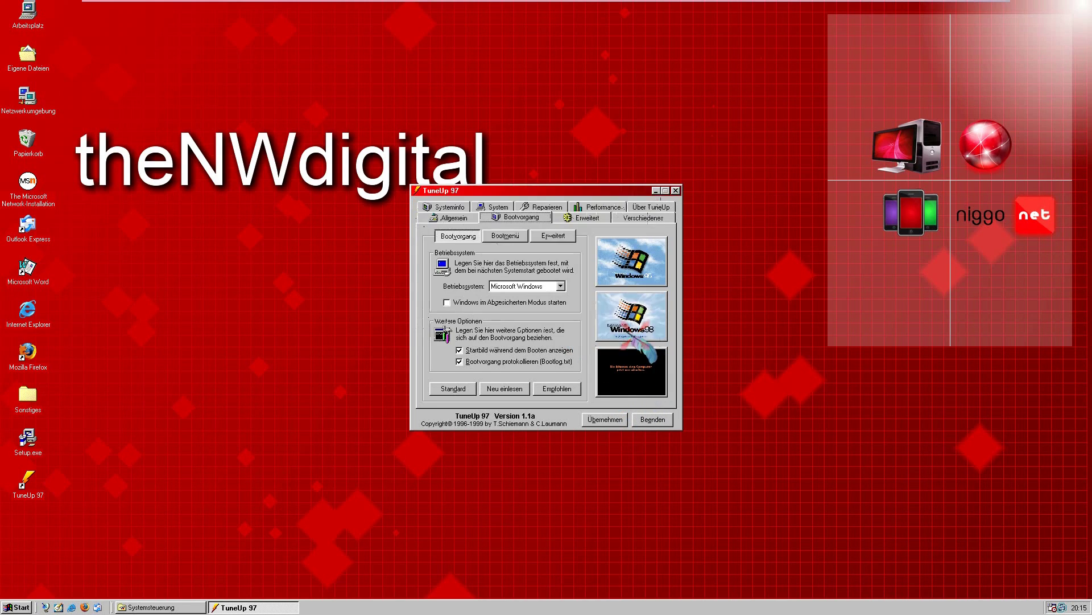
click(515, 286)
click(518, 296)
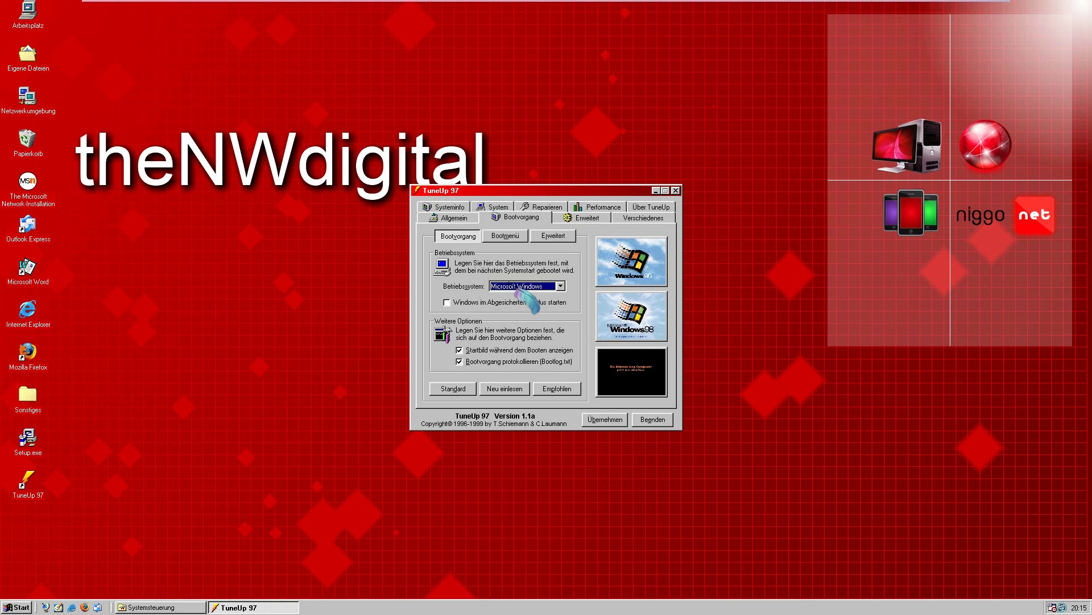
click(518, 286)
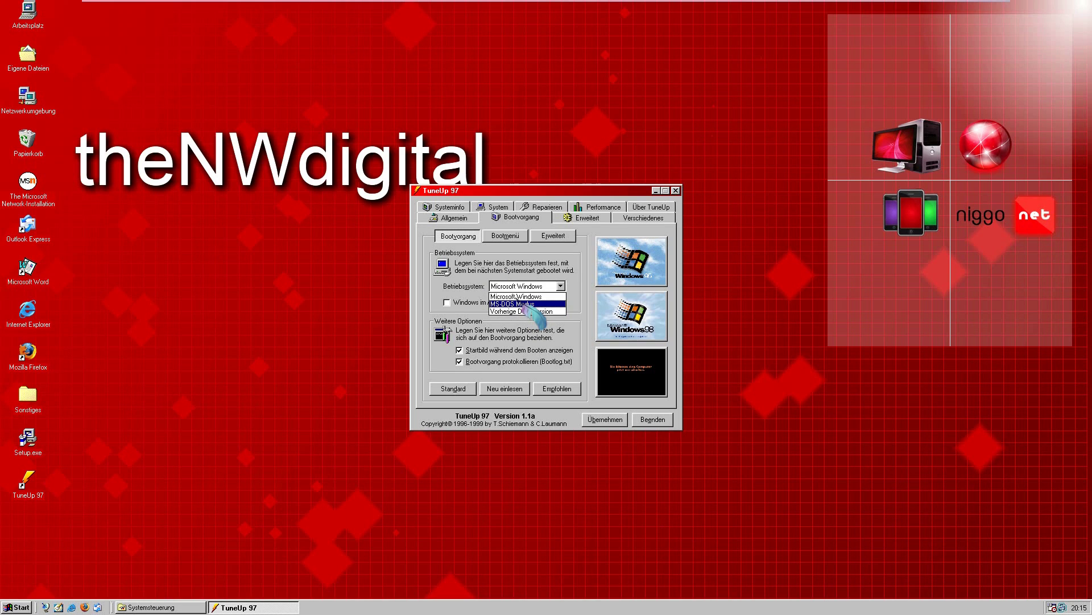
click(509, 267)
- View the default entry choices in the Bootmenü settings and the Erweitert boot options
click(504, 235)
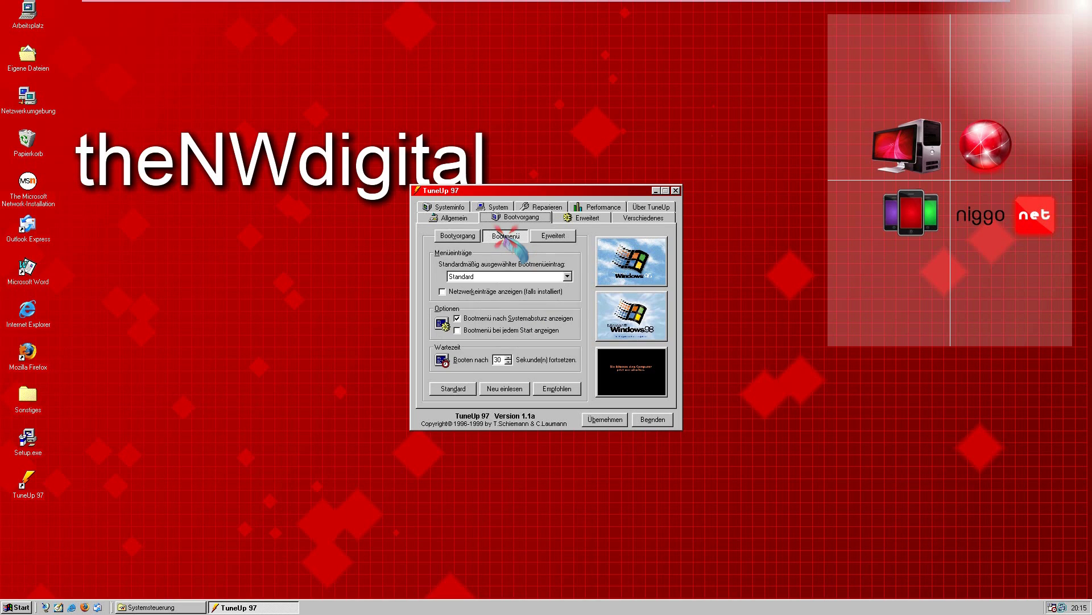
click(530, 276)
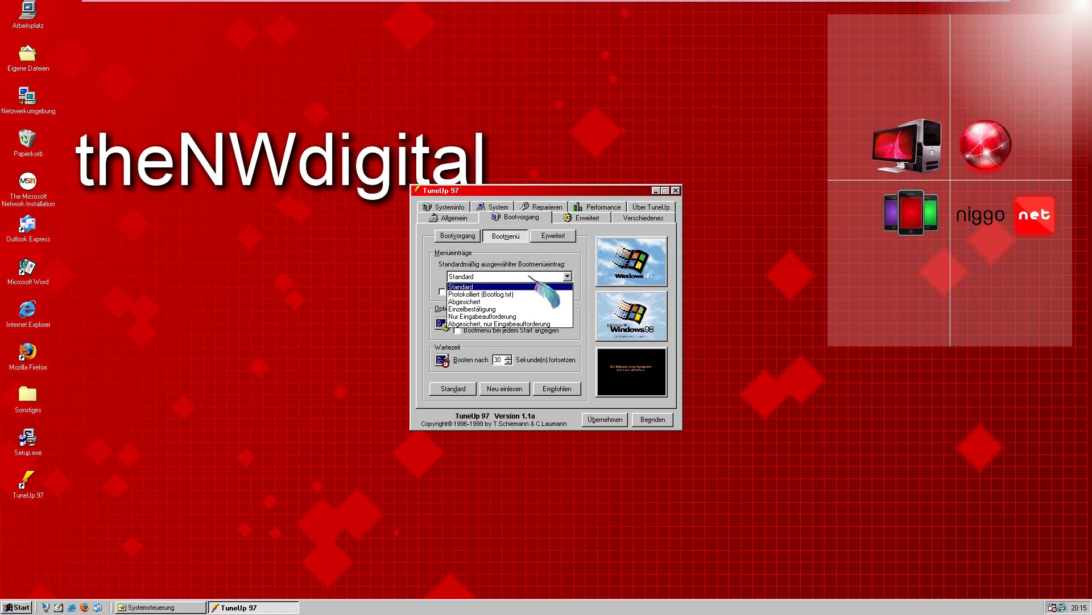
click(530, 276)
click(552, 236)
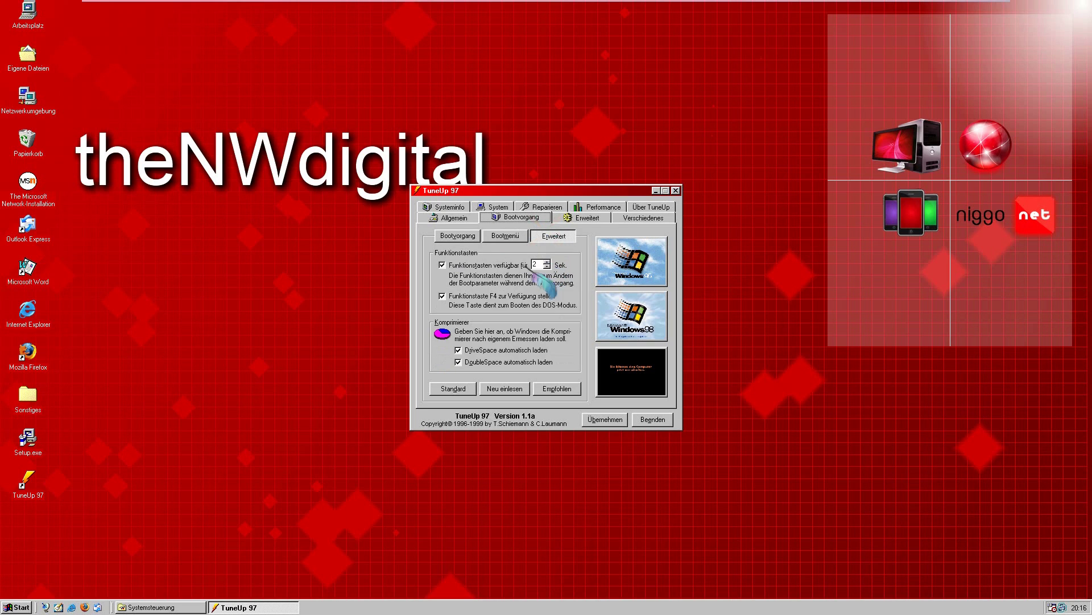
- Inspect the AutoRun-Manager's Laufwerke and Medienwechsel settings and the Uninstall program list among TuneUp 97's advanced options
click(586, 217)
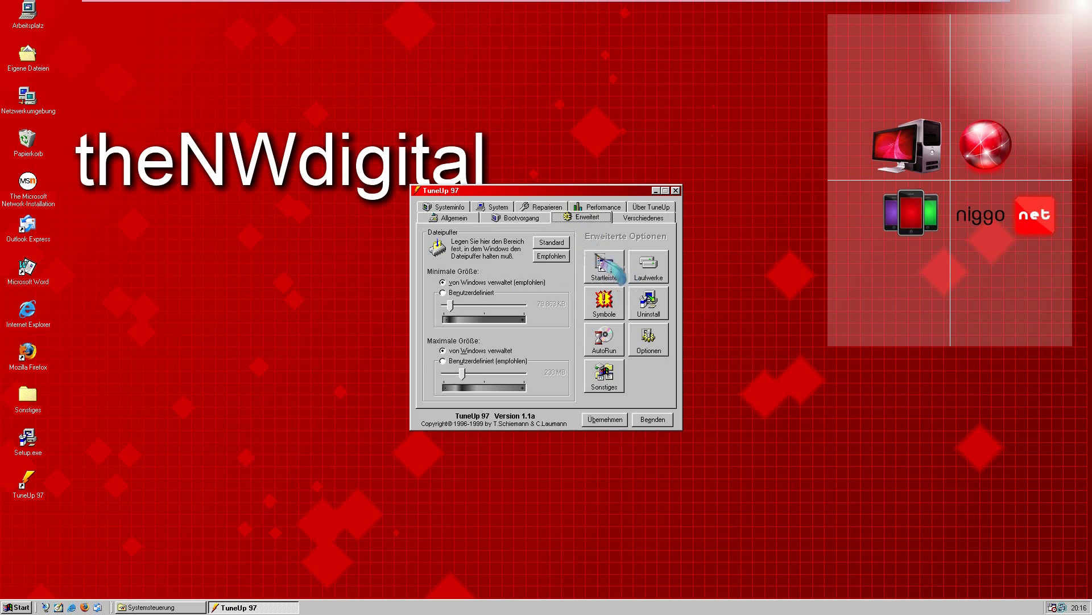
click(599, 342)
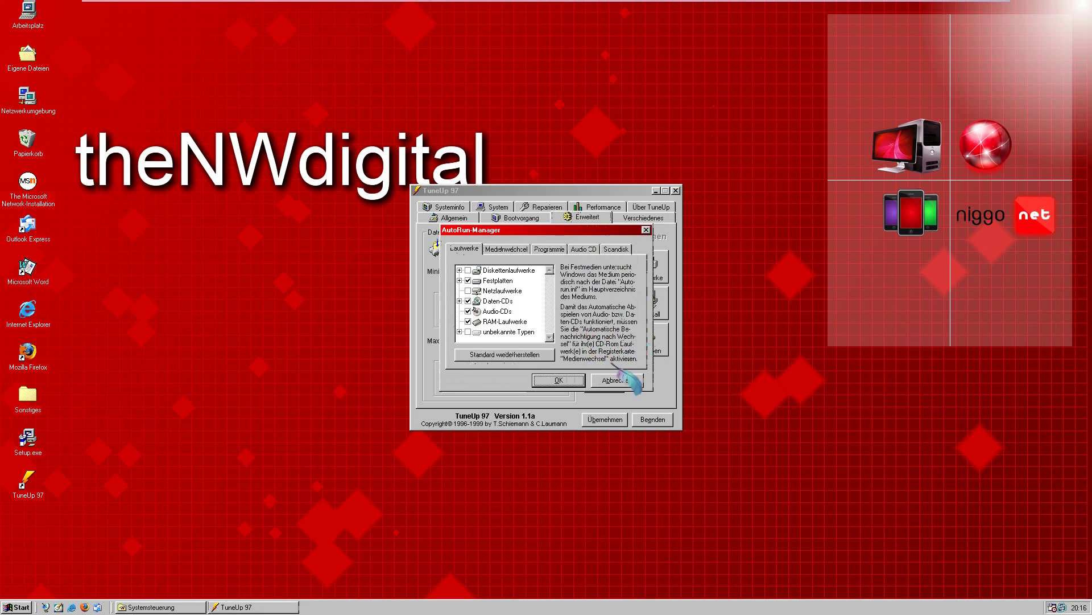
click(506, 248)
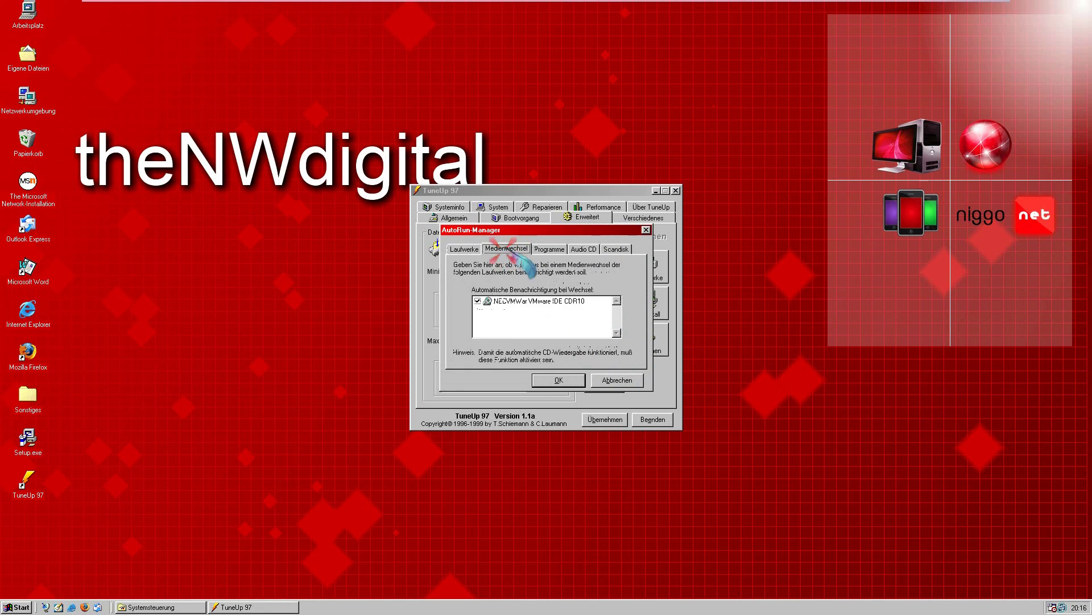
click(620, 385)
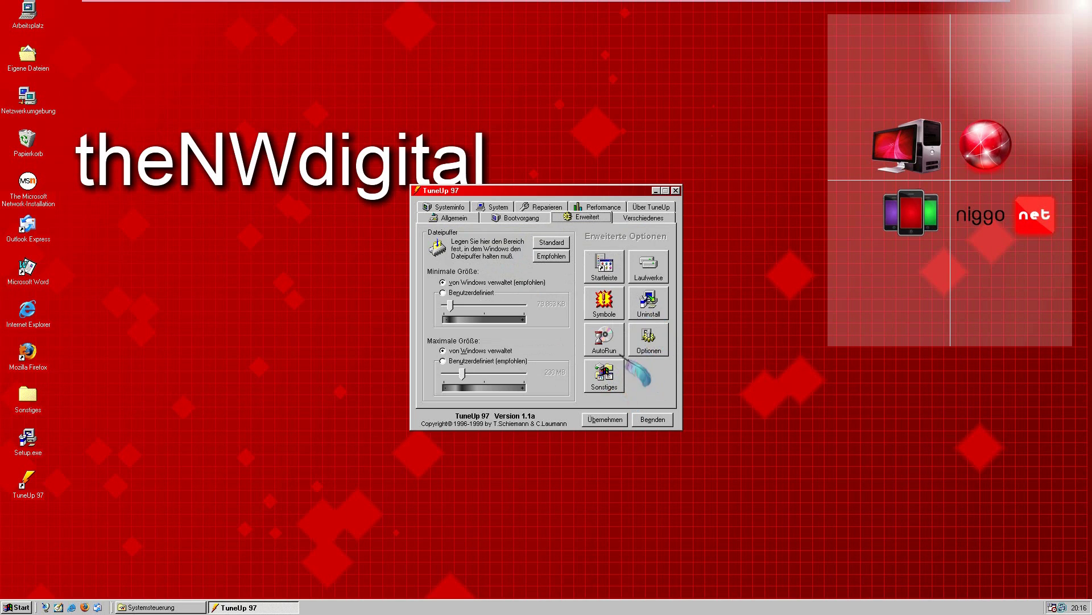
click(637, 304)
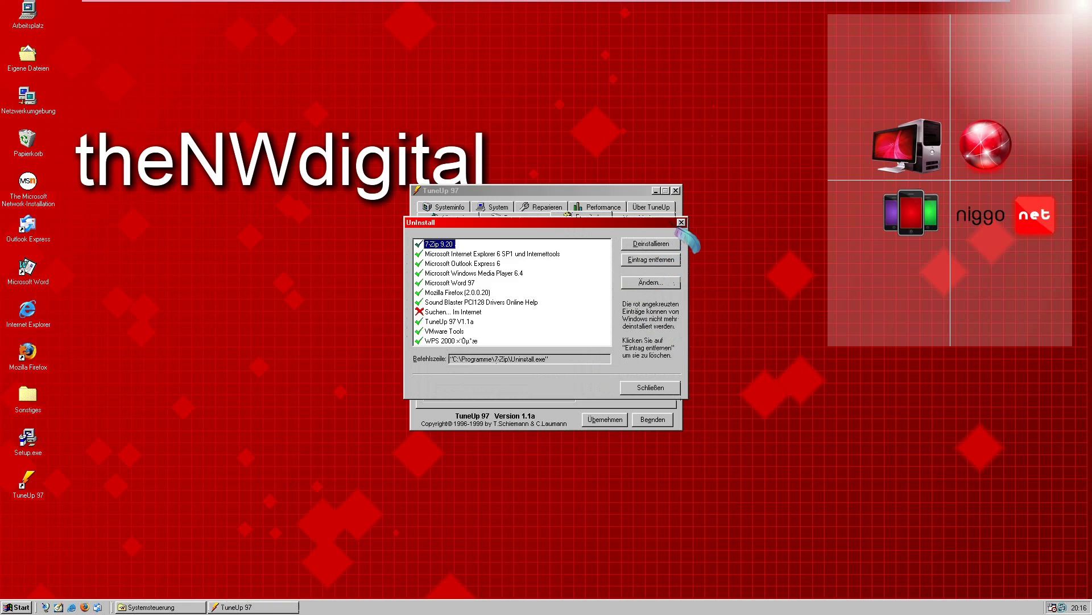
click(681, 223)
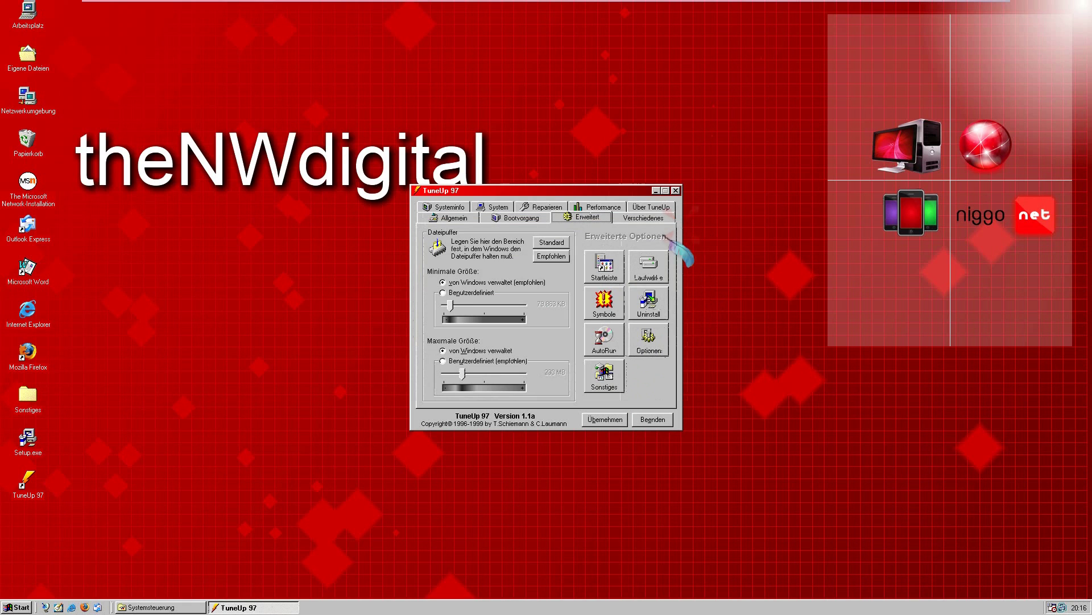
- Try hiding the Einstellungen, Ausführen and Beenden Startleiste items with a 625 ms menu delay, restore the defaults, and cancel
click(609, 262)
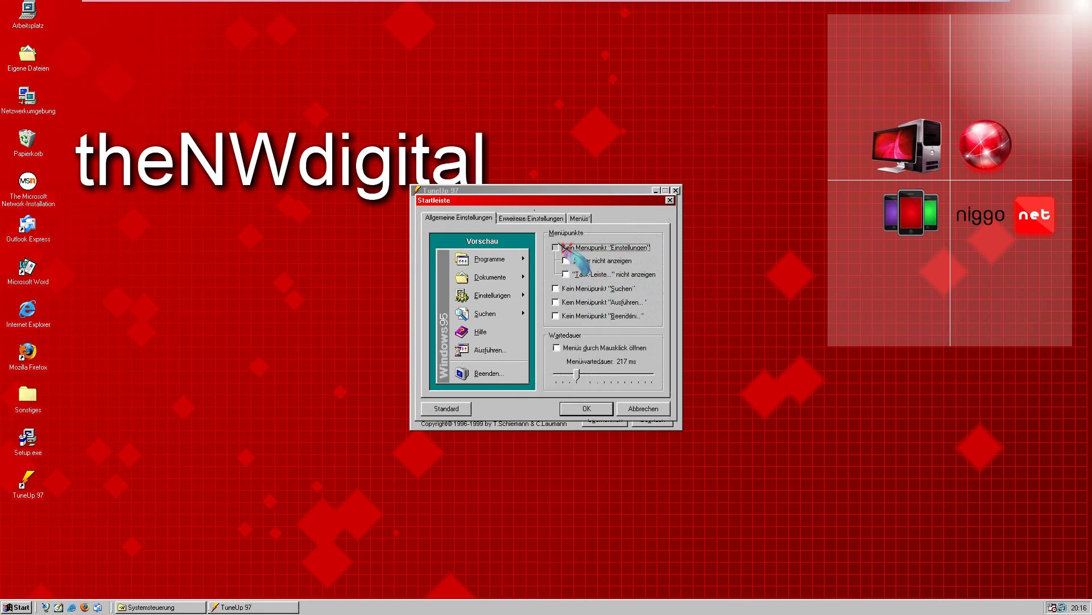
click(561, 247)
click(562, 301)
click(563, 315)
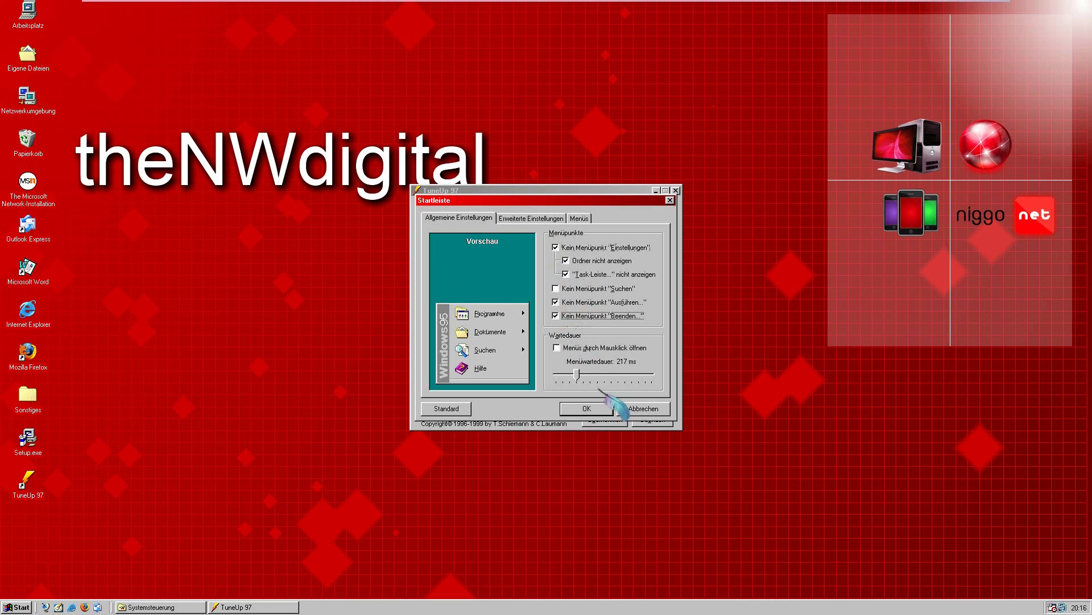
drag(572, 374, 612, 375)
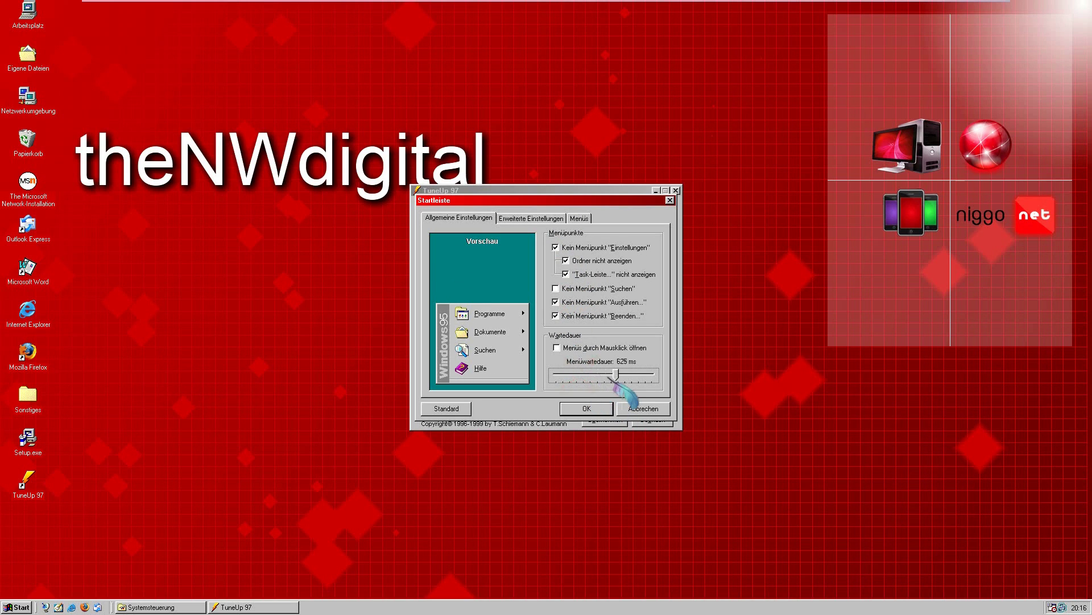
click(452, 408)
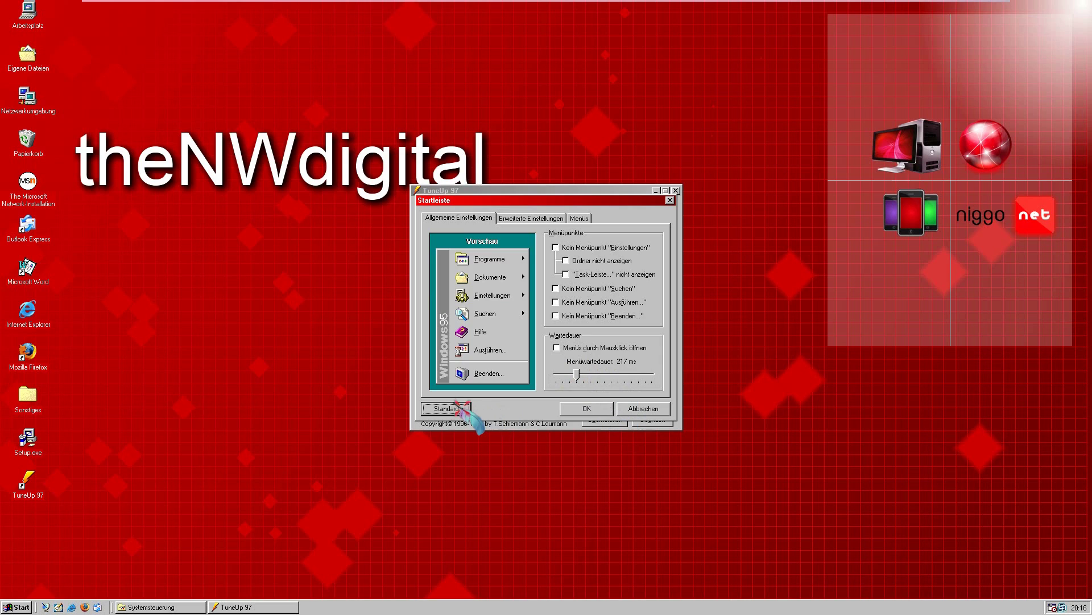
click(637, 410)
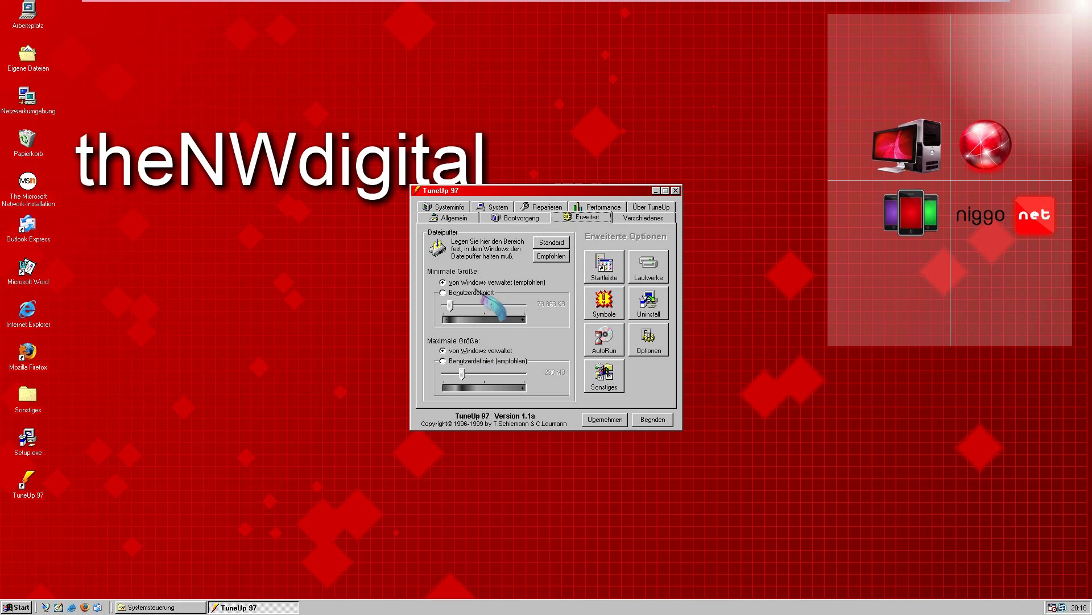
- View the Verschiedenes settings and the Systeminfo overview
click(634, 216)
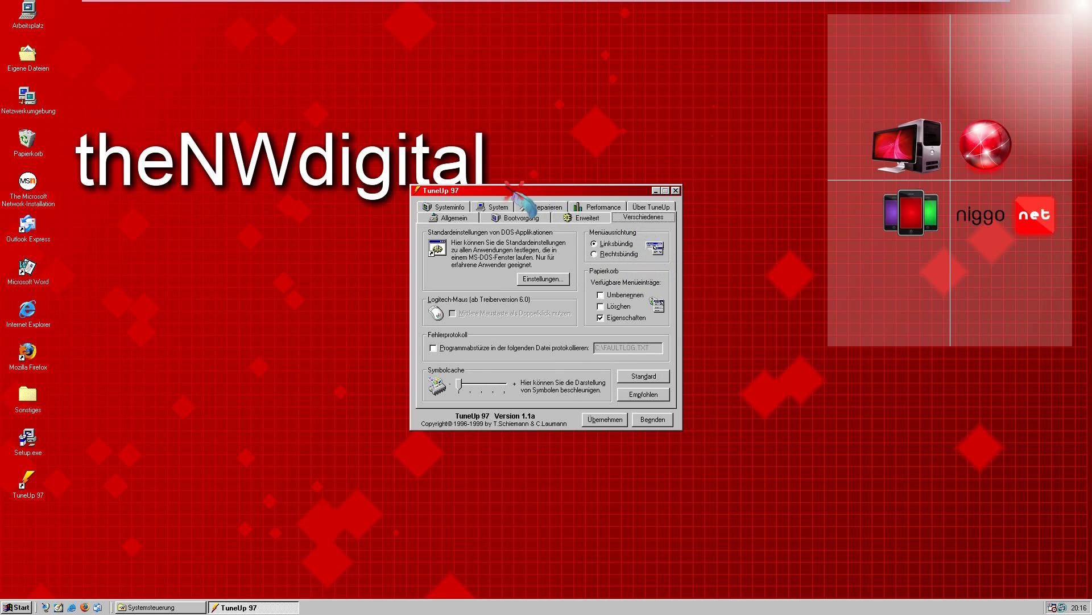
click(599, 316)
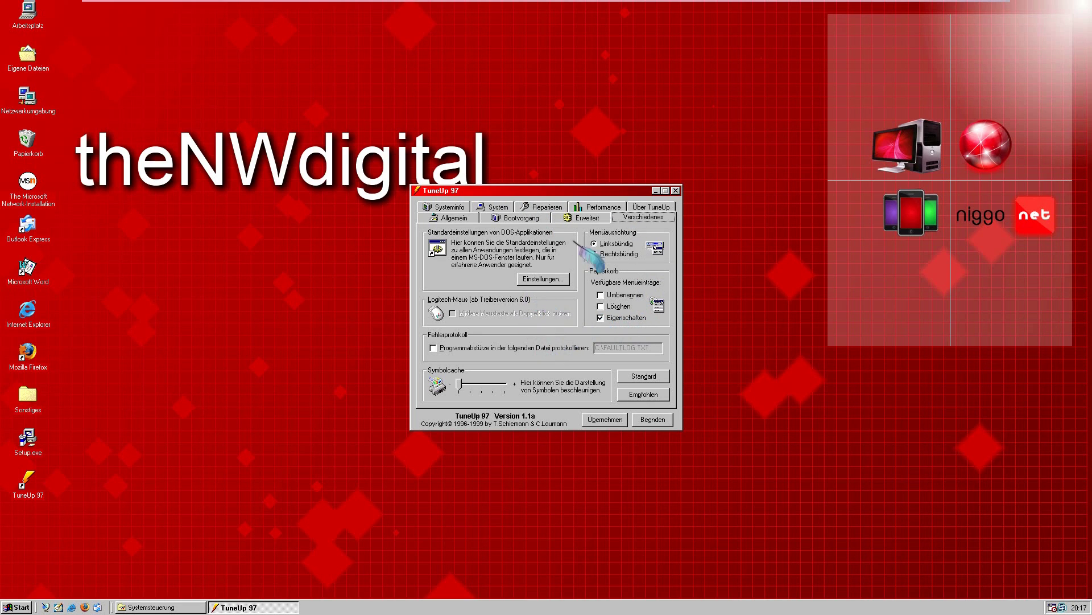
click(427, 206)
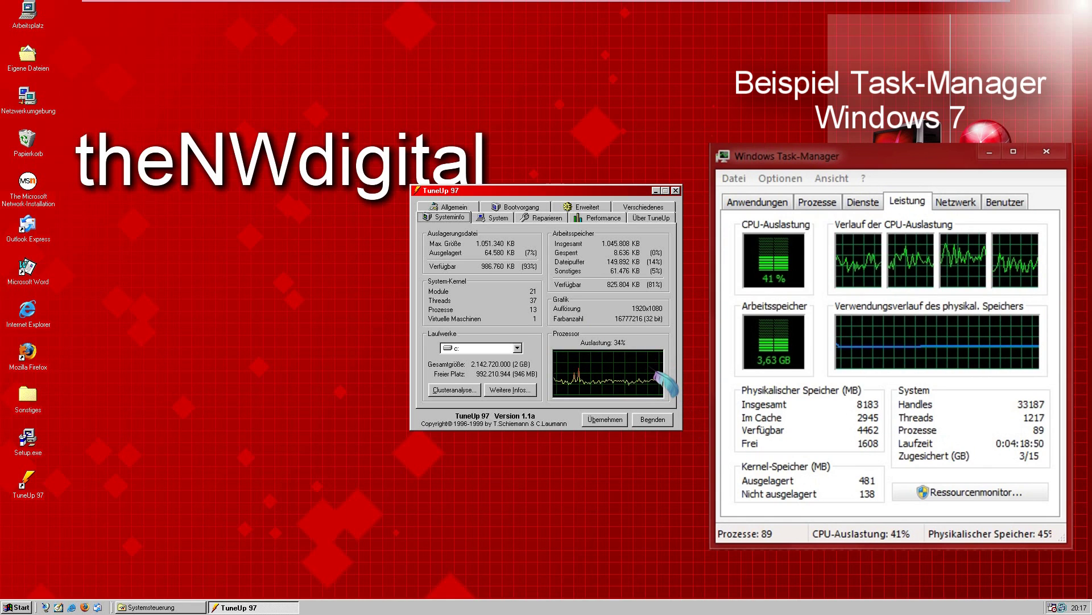
- Bring up the Anwendung schließen list in the virtual machine, select the Findfast entry, and close the list without ending any task
key(super)
mouse_move(244, 13)
click(316, 25)
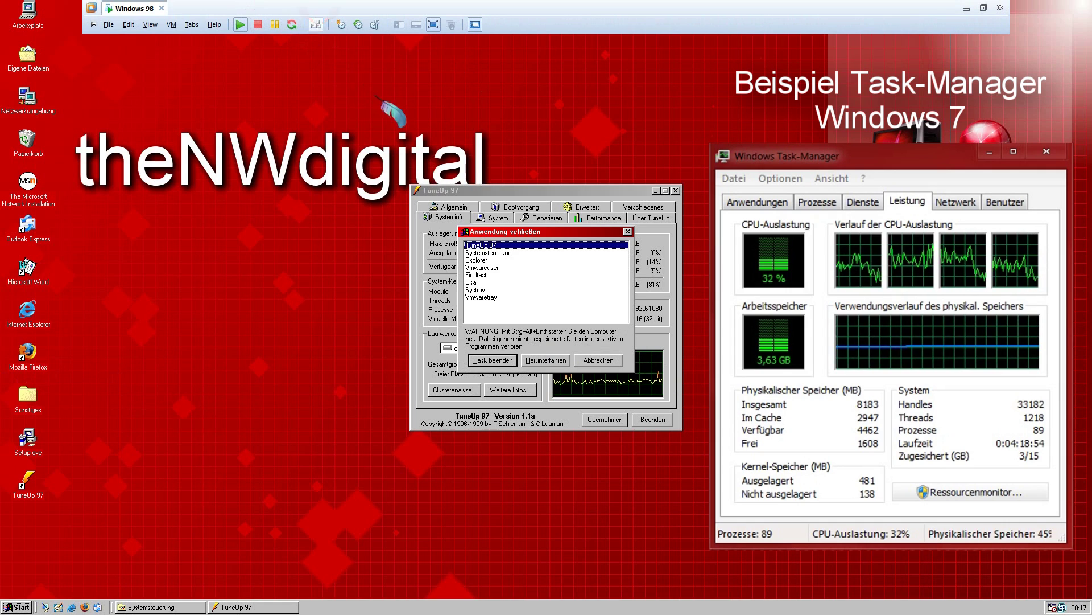
click(538, 260)
click(563, 275)
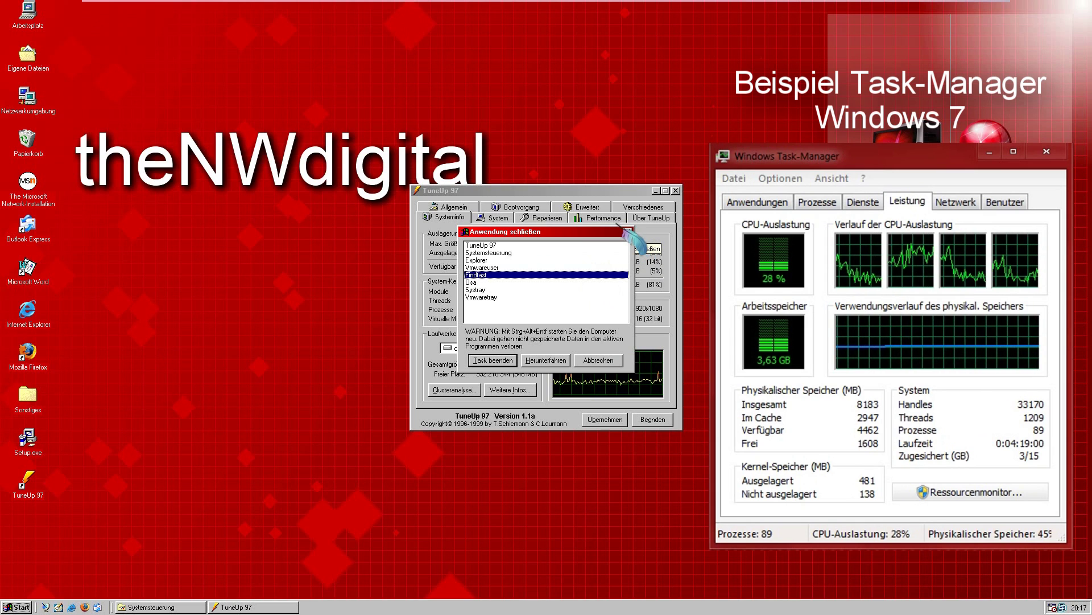
click(628, 231)
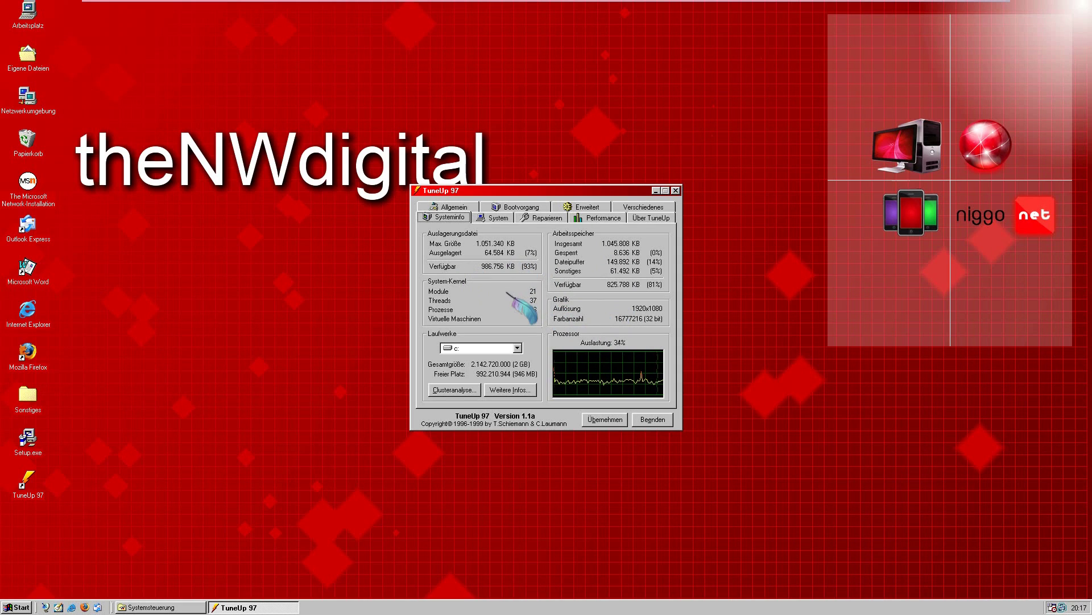
- Compare the System and Reparieren pages with System optimieren, Speicherplatz gewinnen and Probleme beheben in TuneUp Utilities 2012
click(496, 220)
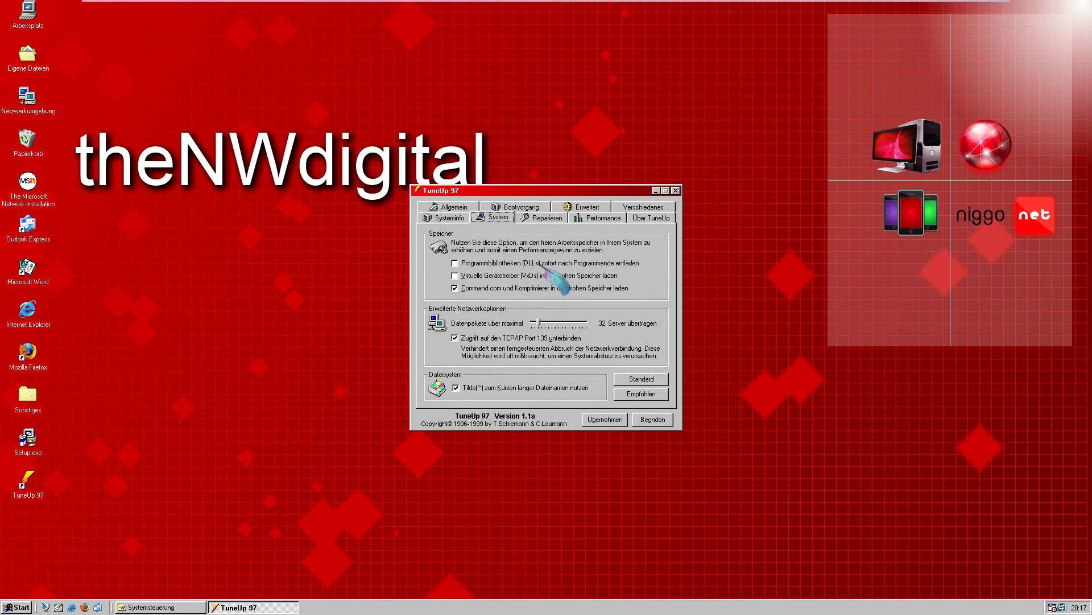
click(543, 218)
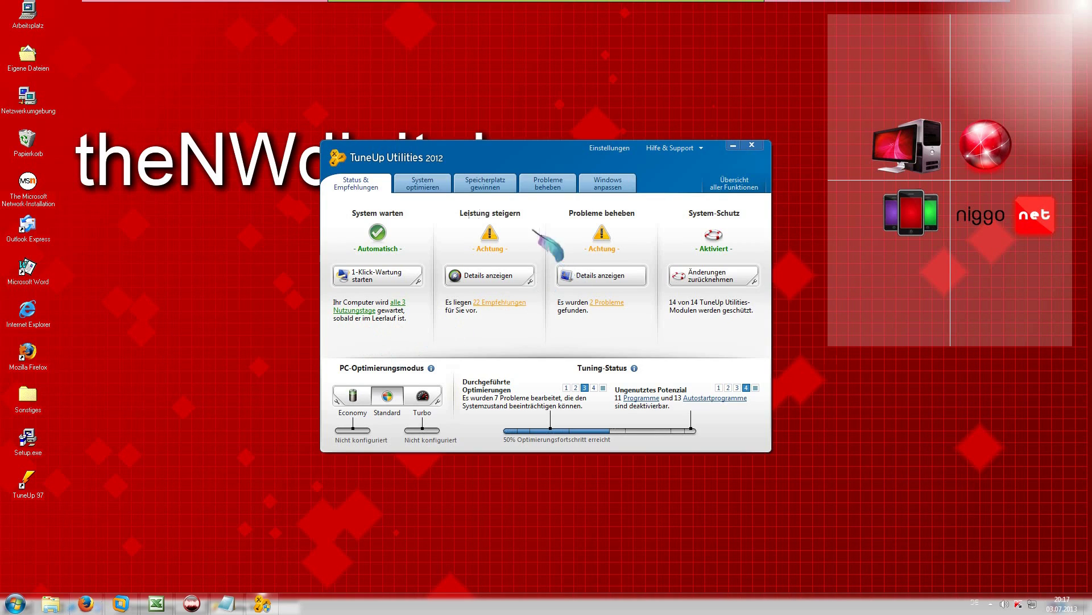
click(423, 183)
click(485, 183)
click(423, 183)
click(548, 182)
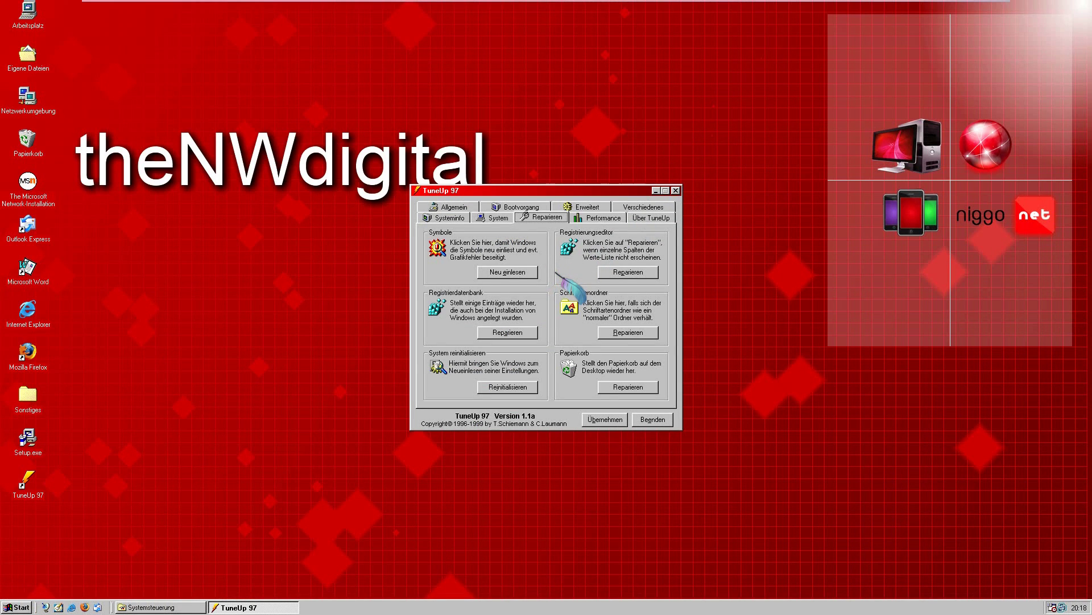
- Run the Registrierungseditor repair in TuneUp 97
click(627, 271)
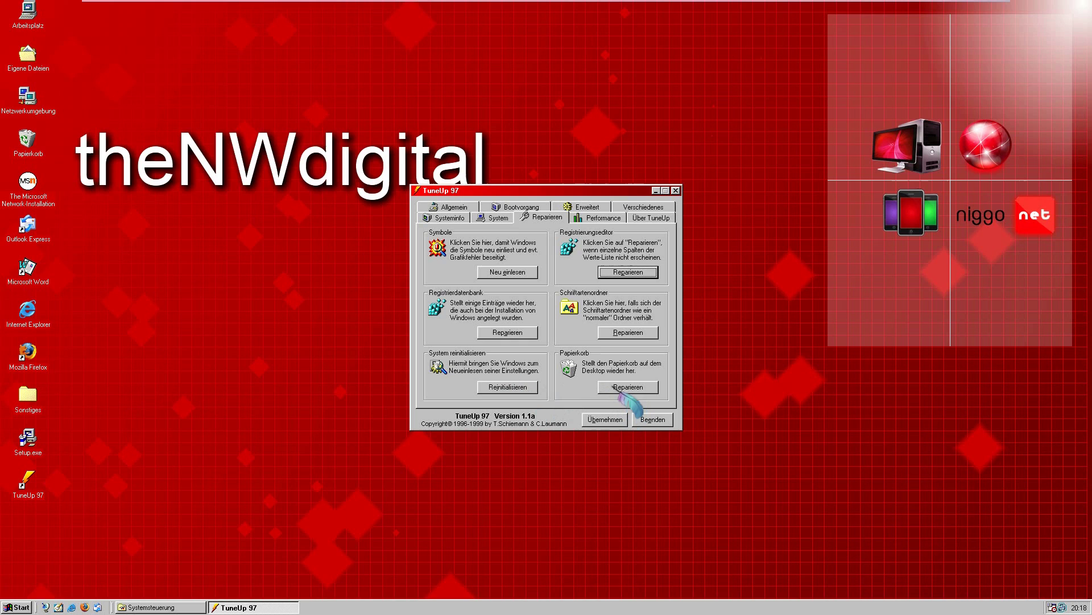
- Review all the optimisation suggestions on the Performance page and view the Über TuneUp information
click(605, 216)
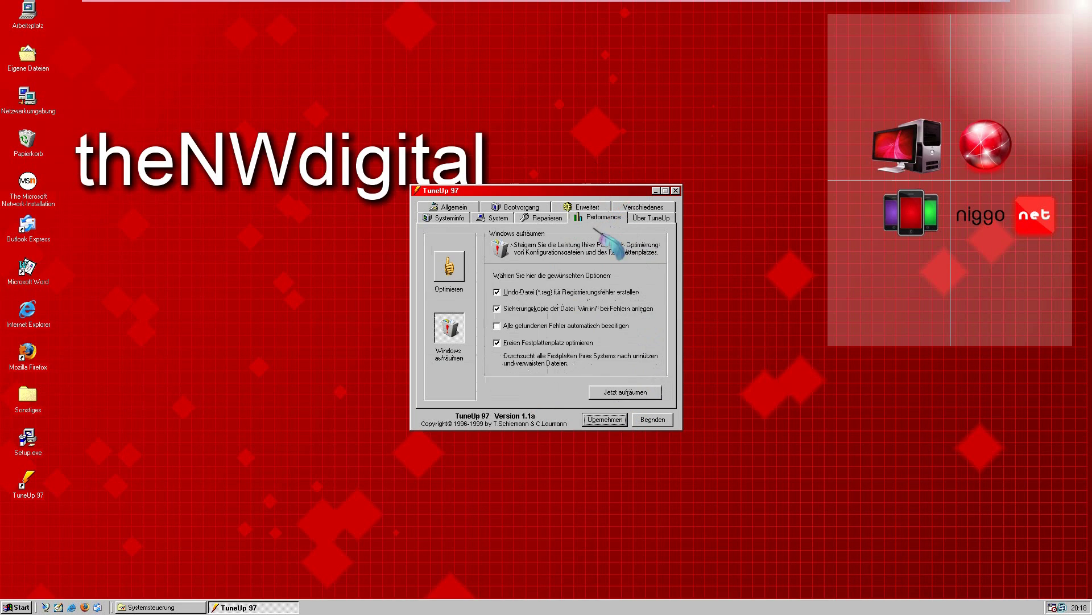
click(451, 267)
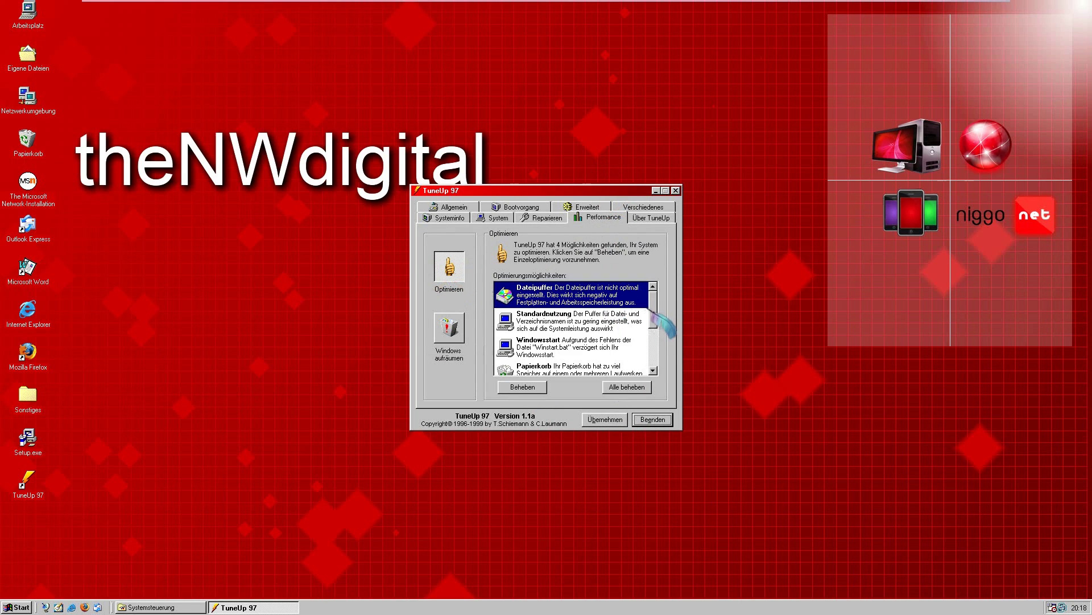
mouse_move(652, 310)
mouse_down()
mouse_move(654, 355)
mouse_move(652, 290)
mouse_move(645, 362)
mouse_move(652, 296)
mouse_up()
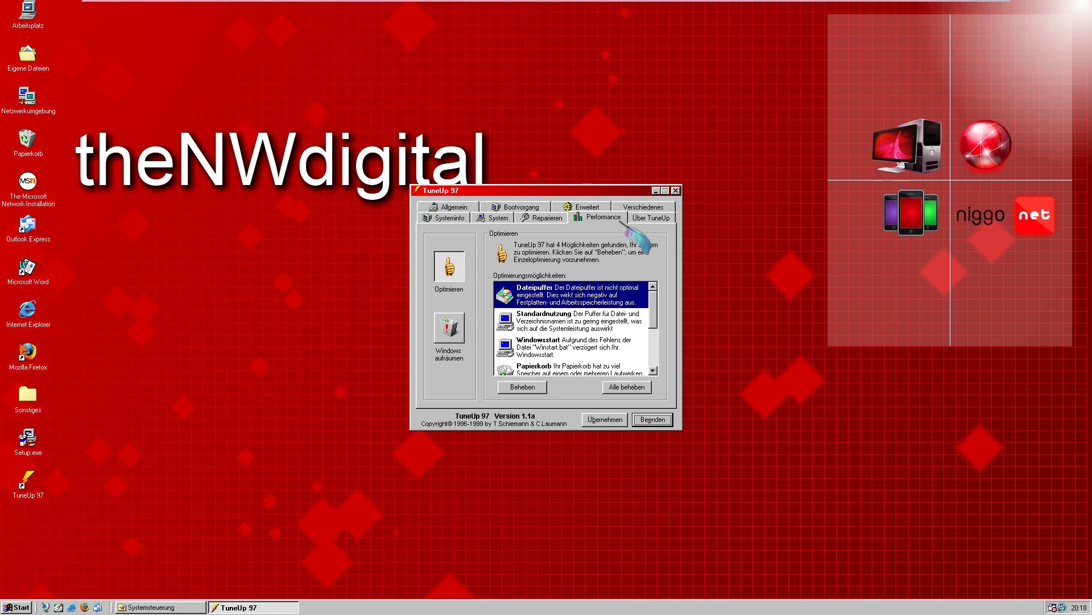
drag(652, 304, 648, 351)
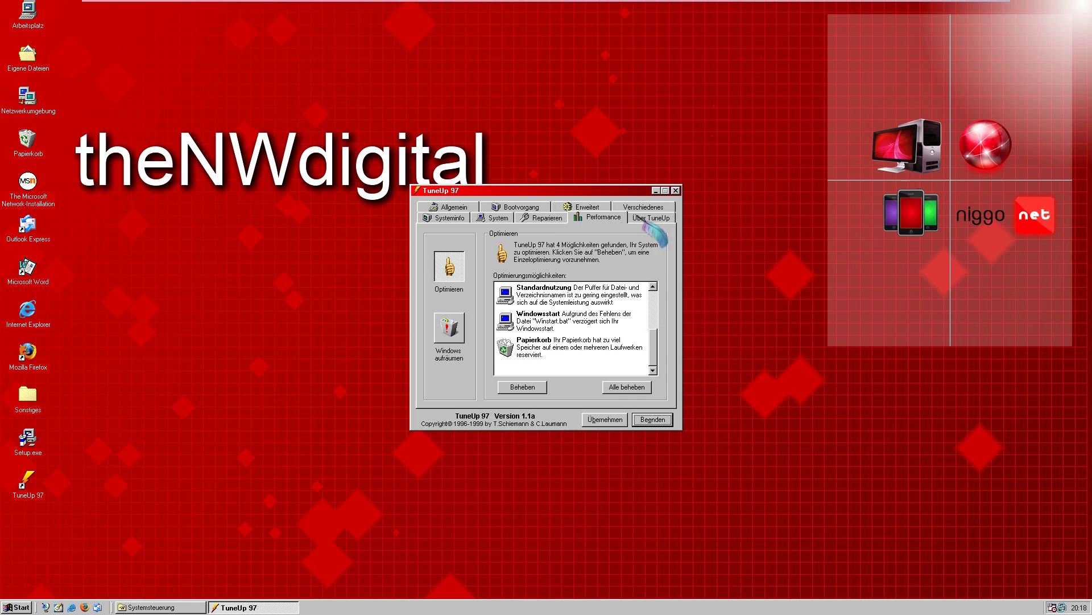
click(638, 221)
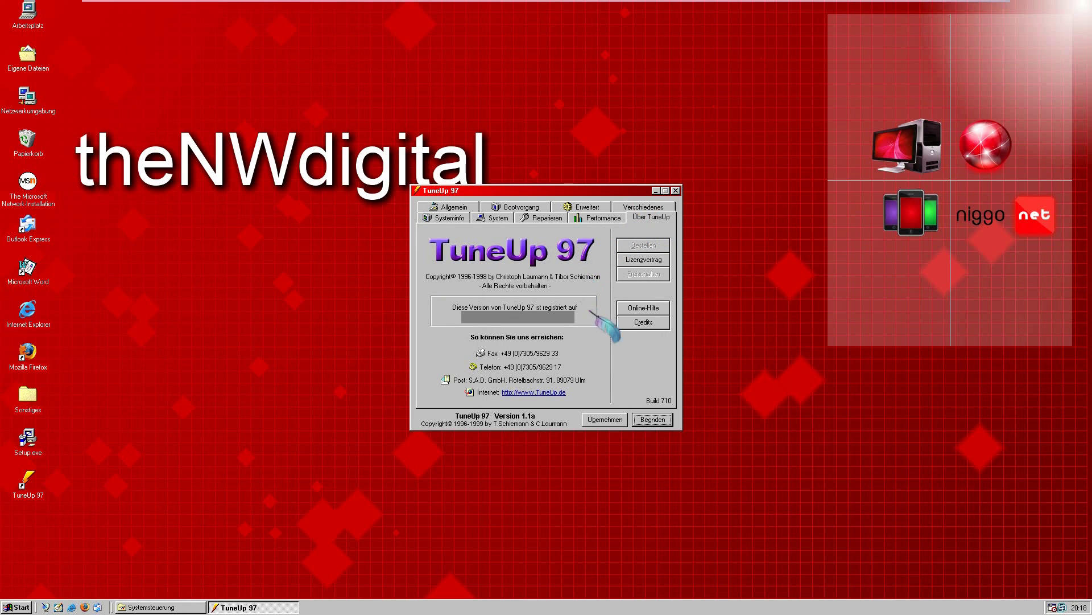